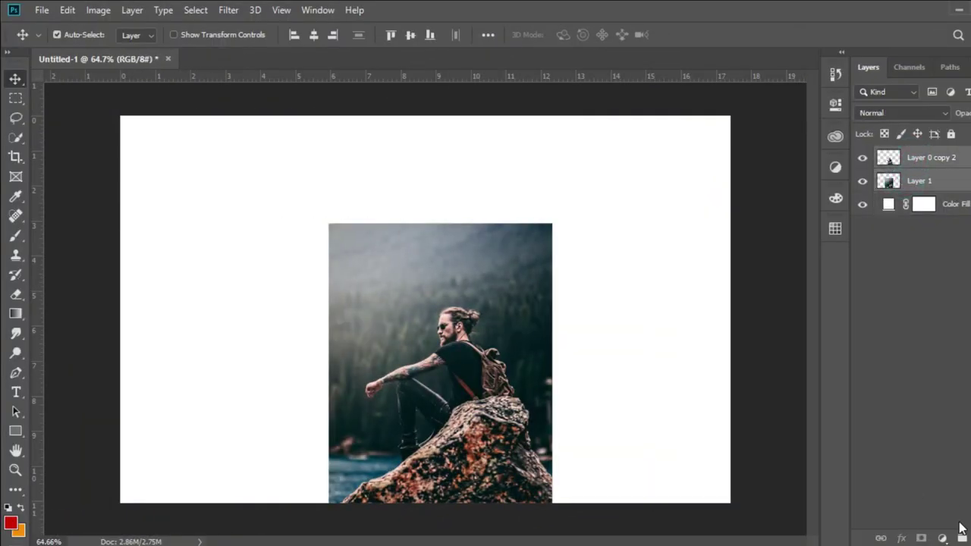
# Step: Group the cut-out and photo layers, then hide the original photo Layer 1
pyautogui.hotkey('ctrl', 'g')
pyautogui.click(880, 155)
pyautogui.click(495, 294)
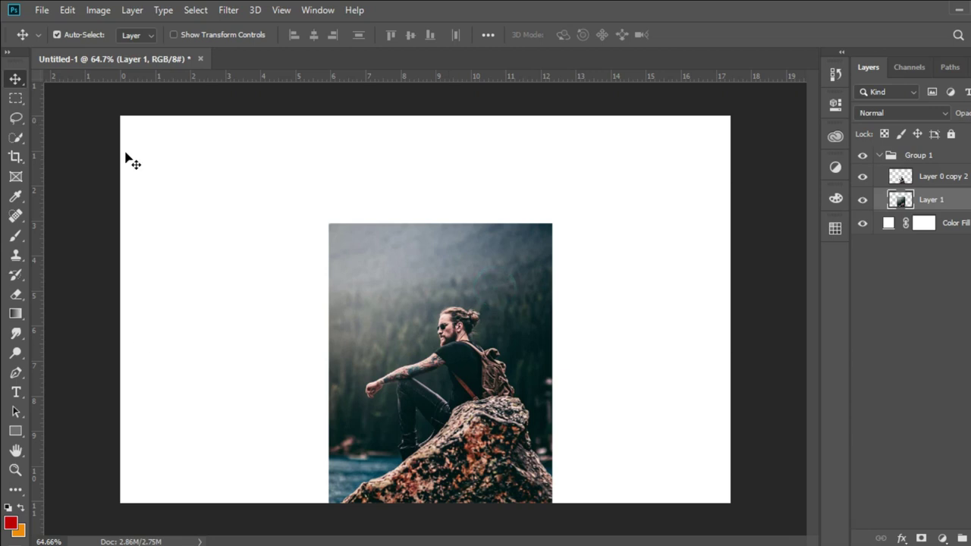
pyautogui.click(862, 199)
pyautogui.click(470, 393)
# Step: Move the man-on-rock cutout down to the canvas bottom edge and ungroup the layers
pyautogui.click(932, 201)
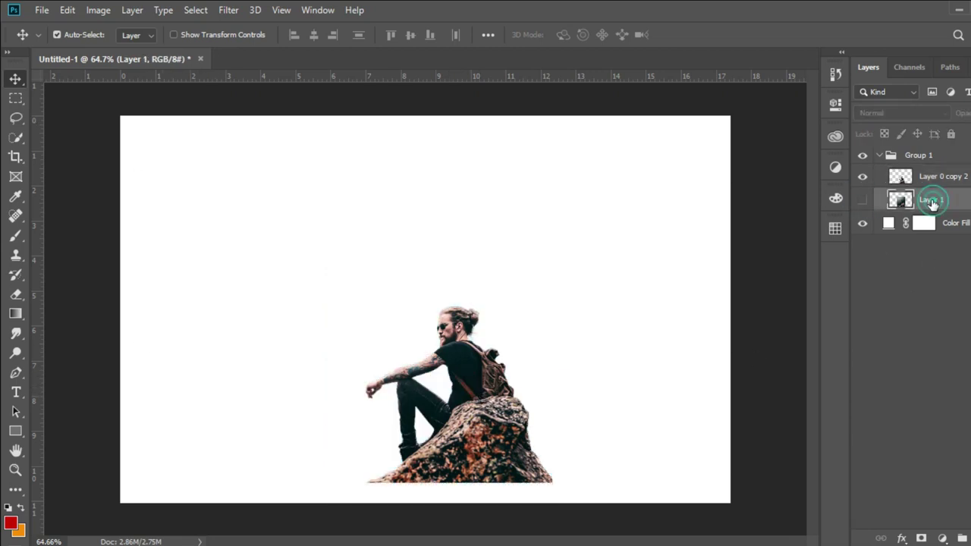
pyautogui.click(880, 155)
pyautogui.click(478, 406)
pyautogui.moveTo(474, 387); pyautogui.dragTo(476, 398)
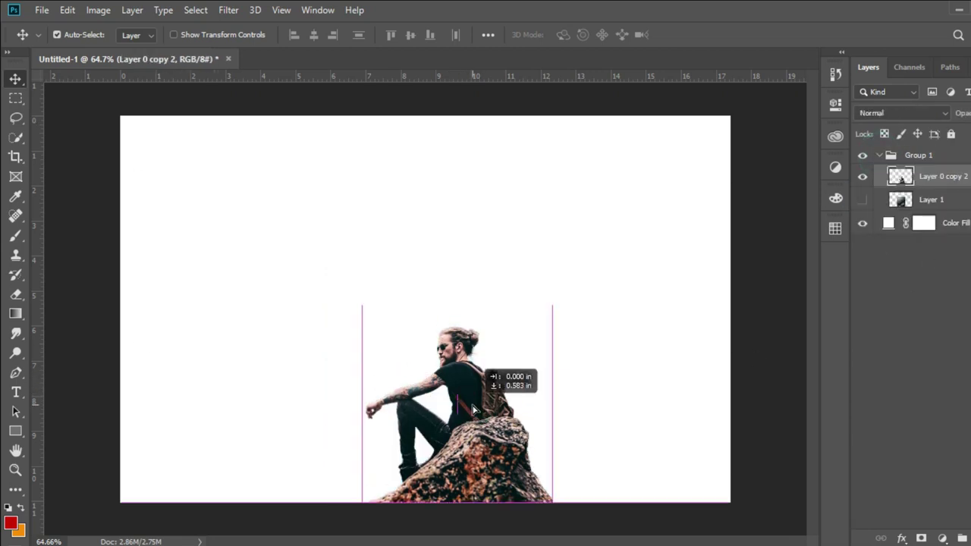
pyautogui.click(897, 210)
pyautogui.hotkey('ctrl', 'shift', 'g')
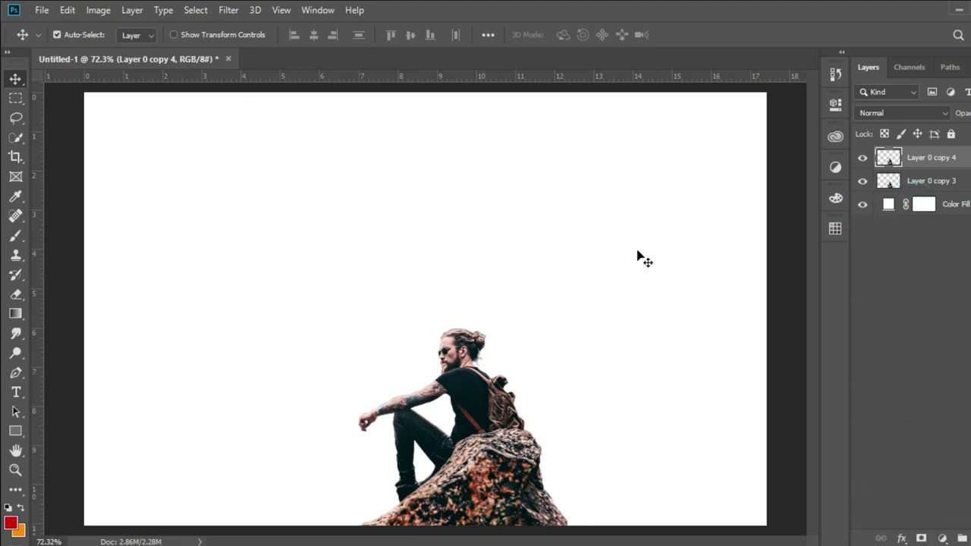
# Step: Zoom in on the figure and choose the Rectangular Marquee tool
pyautogui.scroll(2, 481, 396)
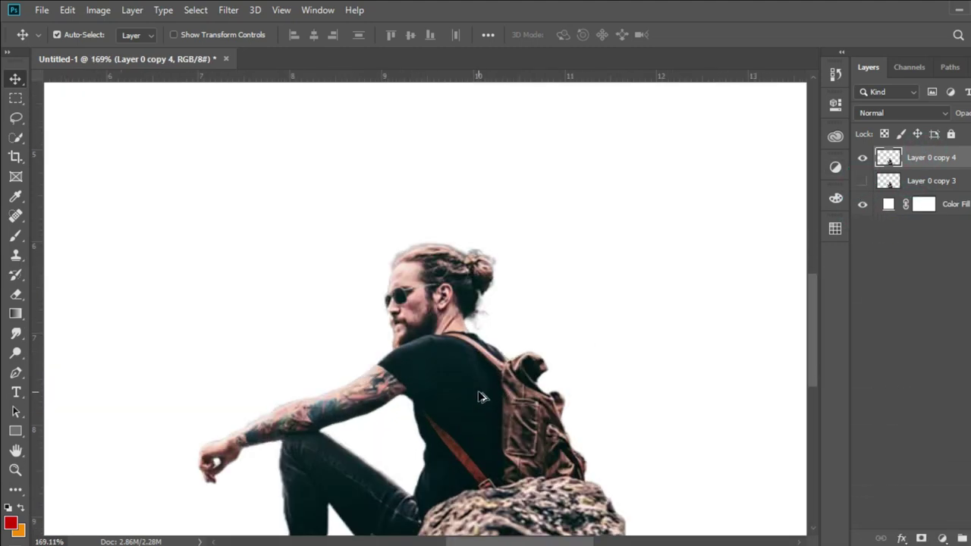
pyautogui.scroll(2, 481, 397)
pyautogui.scroll(-2, 393, 249)
pyautogui.scroll(1, 393, 249)
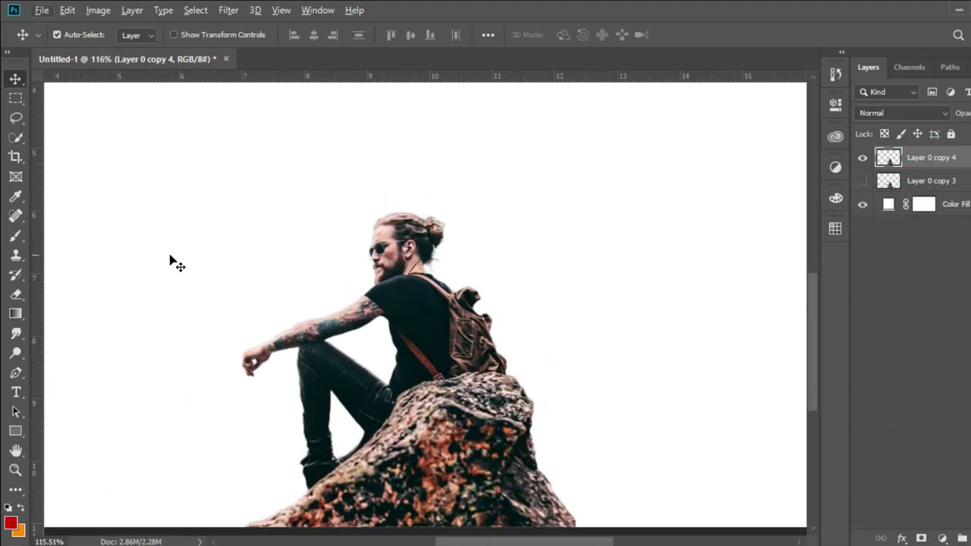
pyautogui.click(17, 96)
# Step: Stretch two thin slivers from the top of the head into long horizontal bars
pyautogui.moveTo(396, 213); pyautogui.dragTo(399, 227)
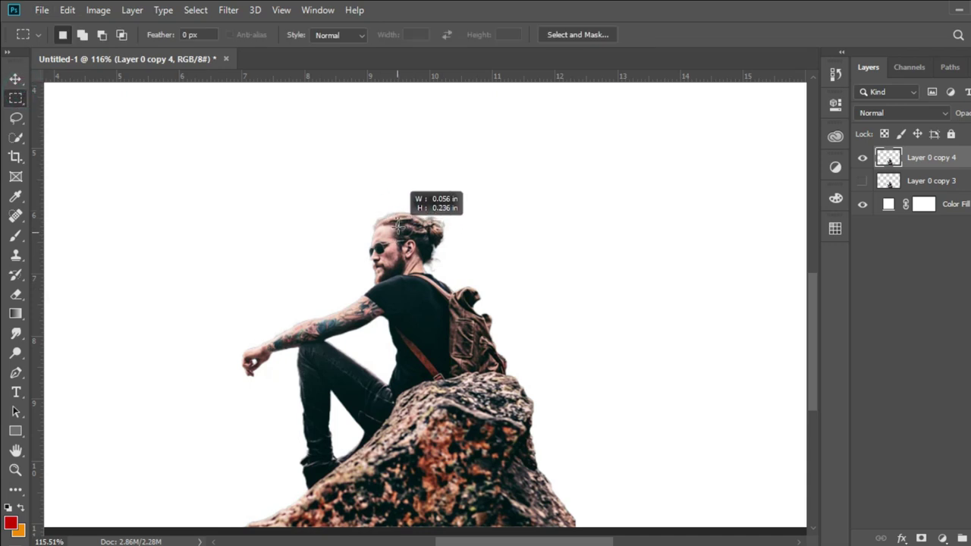
pyautogui.scroll(2, 398, 225)
pyautogui.hotkey('ctrl', 't')
pyautogui.moveTo(400, 218)
pyautogui.mouseDown()
pyautogui.moveTo(652, 218)
pyautogui.moveTo(81, 218)
pyautogui.mouseUp()
pyautogui.press('Return')
pyautogui.moveTo(375, 225)
pyautogui.mouseDown()
pyautogui.moveTo(378, 251)
pyautogui.moveTo(575, 245)
pyautogui.mouseUp()
pyautogui.hotkey('ctrl', 't')
pyautogui.moveTo(341, 237); pyautogui.dragTo(79, 237)
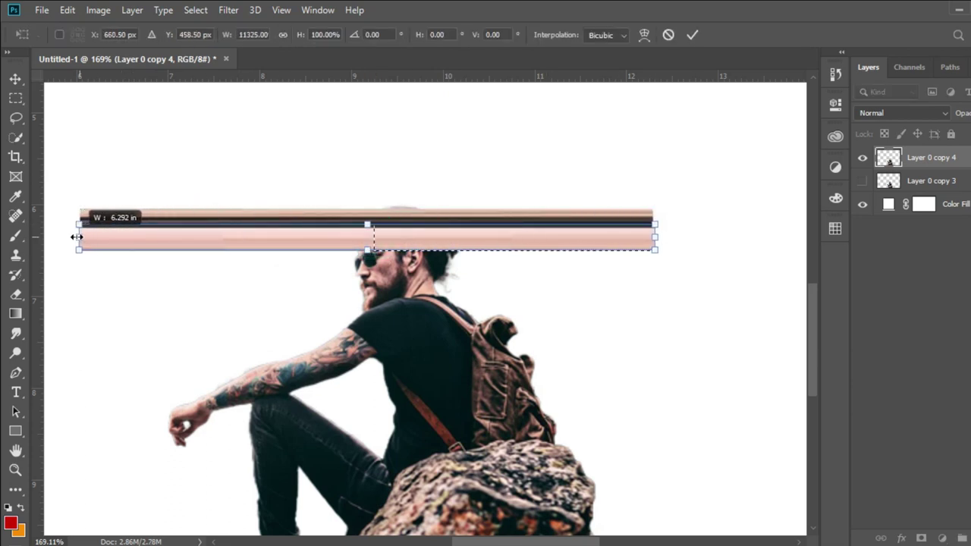
pyautogui.press('Return')
pyautogui.hotkey('ctrl', 'd')
# Step: Stretch a taller head column and a neck column into wide bars across the picture
pyautogui.moveTo(372, 261)
pyautogui.mouseDown()
pyautogui.moveTo(375, 301)
pyautogui.moveTo(659, 276)
pyautogui.moveTo(81, 275)
pyautogui.mouseUp()
pyautogui.hotkey('ctrl', 't')
pyautogui.press('Return')
pyautogui.click(402, 311)
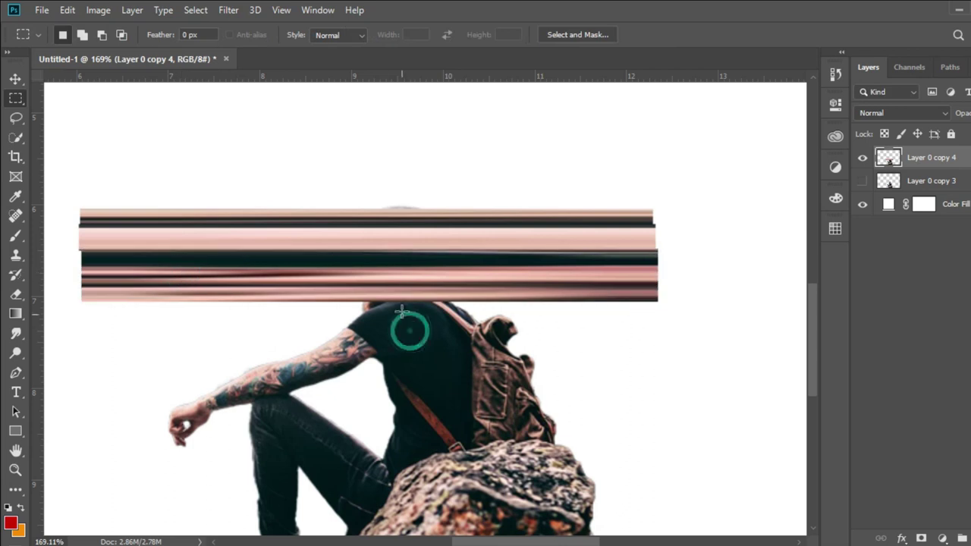
pyautogui.moveTo(373, 293)
pyautogui.mouseDown()
pyautogui.moveTo(382, 355)
pyautogui.moveTo(380, 340)
pyautogui.moveTo(656, 316)
pyautogui.mouseUp()
pyautogui.hotkey('ctrl', 't')
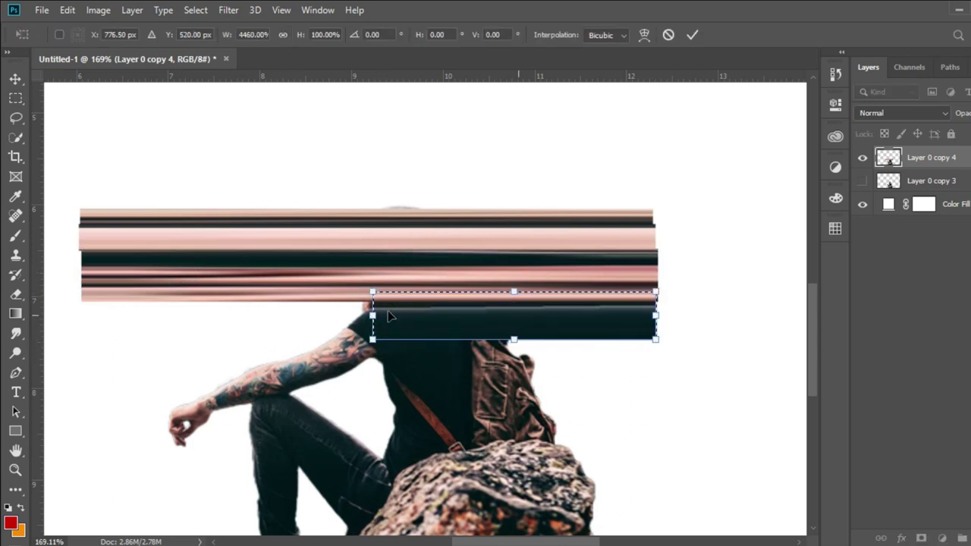
pyautogui.moveTo(372, 316); pyautogui.dragTo(78, 316)
pyautogui.press('Return')
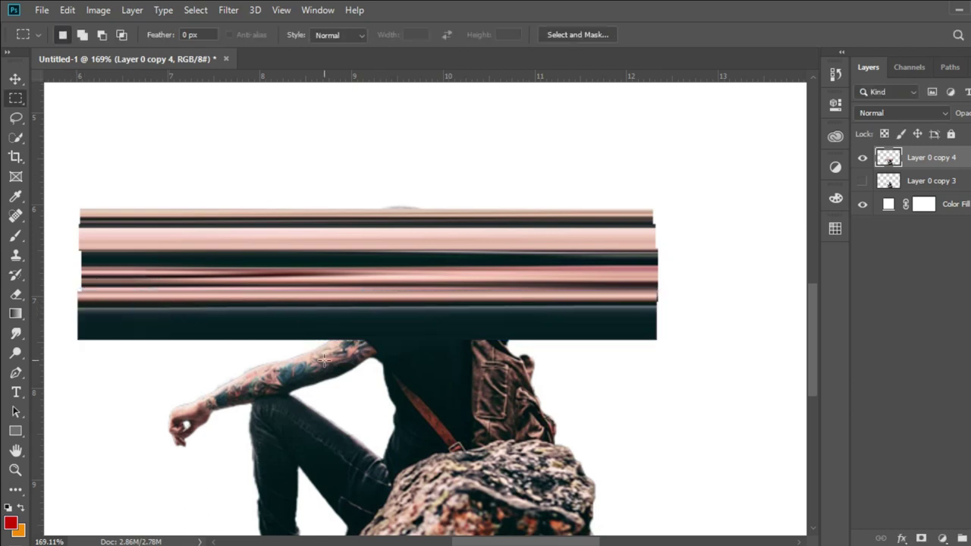
# Step: Stretch another thin strip into a wide bar and select a narrow column through the legs
pyautogui.scroll(-3, 434, 249)
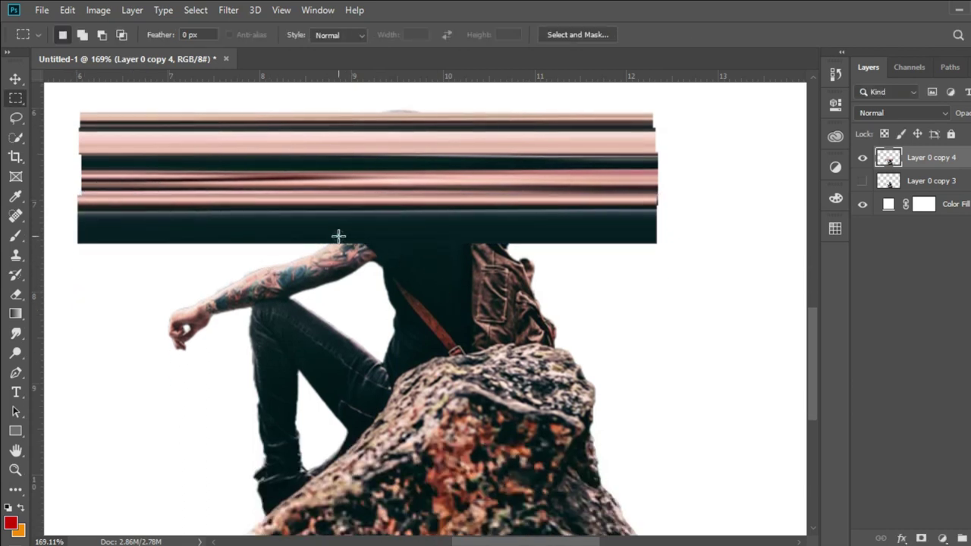
pyautogui.hotkey('ctrl', 't')
pyautogui.moveTo(347, 277); pyautogui.dragTo(655, 257)
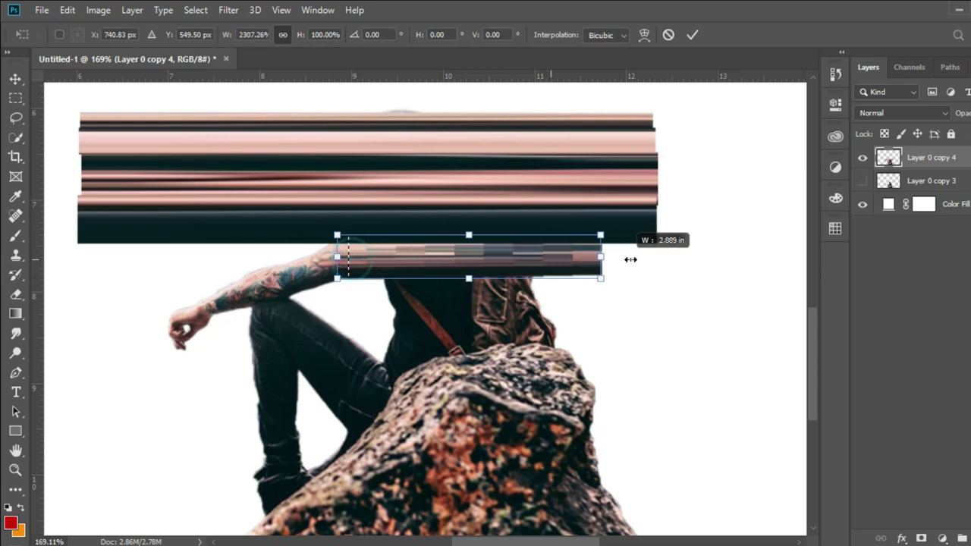
pyautogui.moveTo(338, 257); pyautogui.dragTo(78, 256)
pyautogui.press('Return')
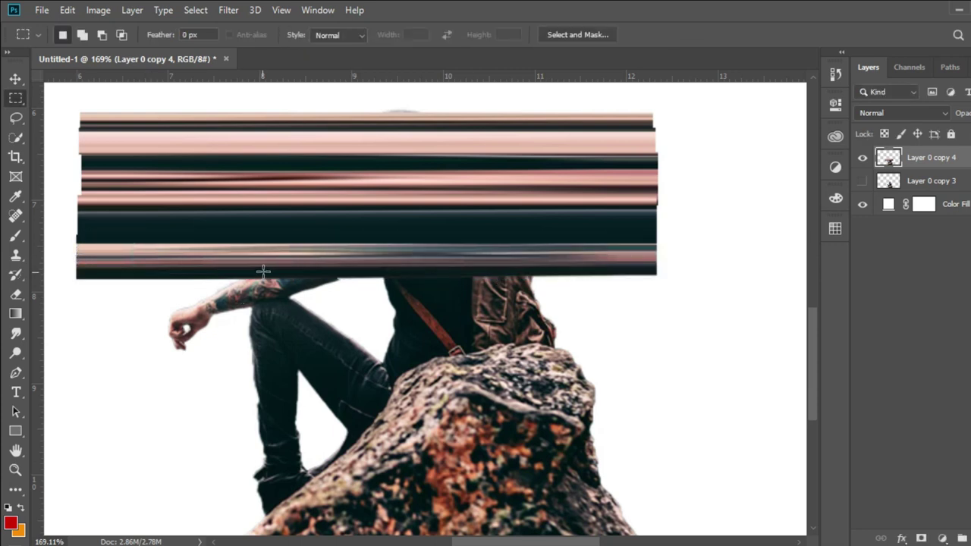
pyautogui.moveTo(263, 270)
pyautogui.mouseDown()
pyautogui.moveTo(271, 271)
pyautogui.moveTo(275, 510)
pyautogui.mouseUp()
pyautogui.hotkey('ctrl', 't')
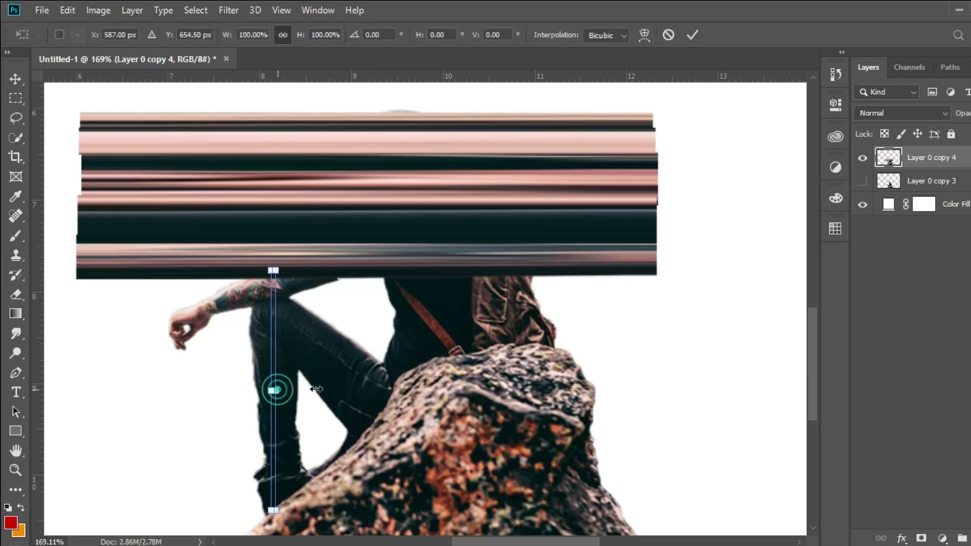
# Step: Stretch the leg column and a strip above the rock across the picture
pyautogui.moveTo(317, 389); pyautogui.dragTo(657, 391)
pyautogui.moveTo(271, 391); pyautogui.dragTo(76, 392)
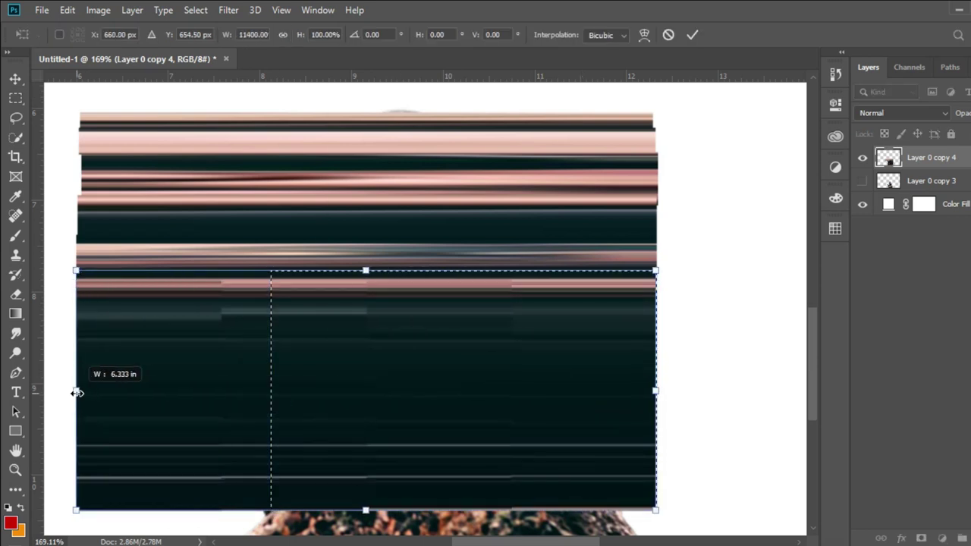
pyautogui.press('Return')
pyautogui.scroll(-5, 102, 395)
pyautogui.moveTo(337, 343); pyautogui.dragTo(348, 415)
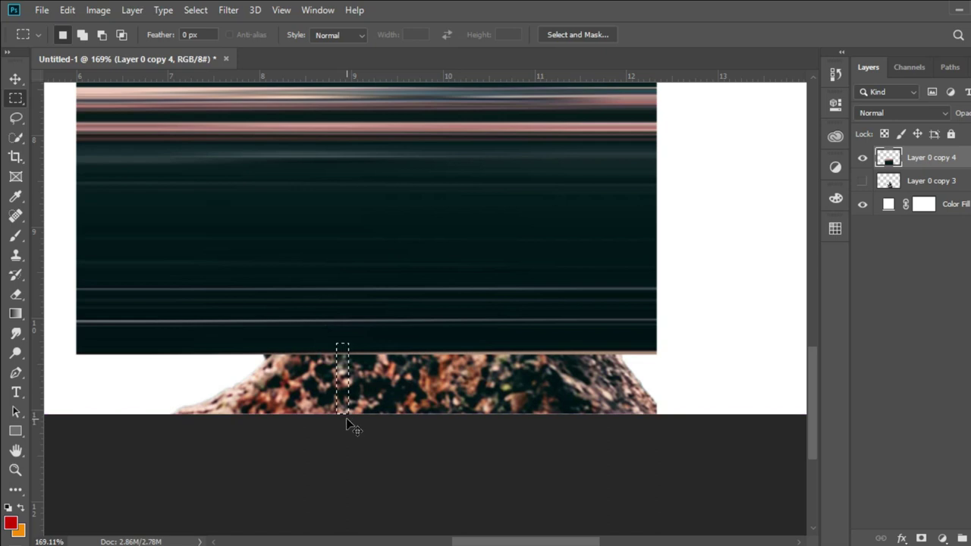
pyautogui.hotkey('ctrl', 't')
pyautogui.moveTo(348, 378); pyautogui.dragTo(657, 379)
pyautogui.moveTo(337, 379); pyautogui.dragTo(79, 381)
pyautogui.press('Return')
# Step: Stretch a thin column through the whole streaked area to widen the streaks
pyautogui.scroll(1, 321, 334)
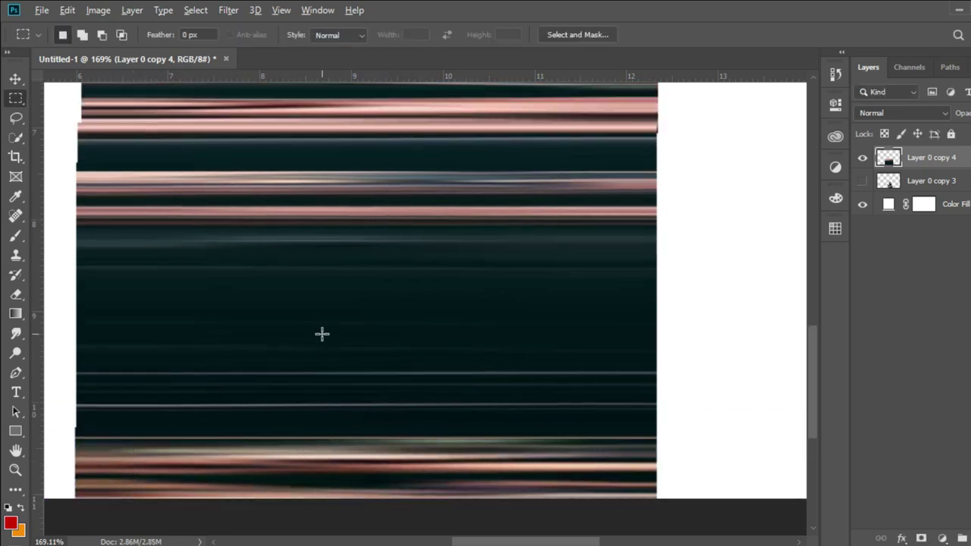
pyautogui.keyDown('alt'); pyautogui.scroll(-2, 321, 98); pyautogui.keyUp('alt')
pyautogui.moveTo(316, 108); pyautogui.dragTo(322, 463)
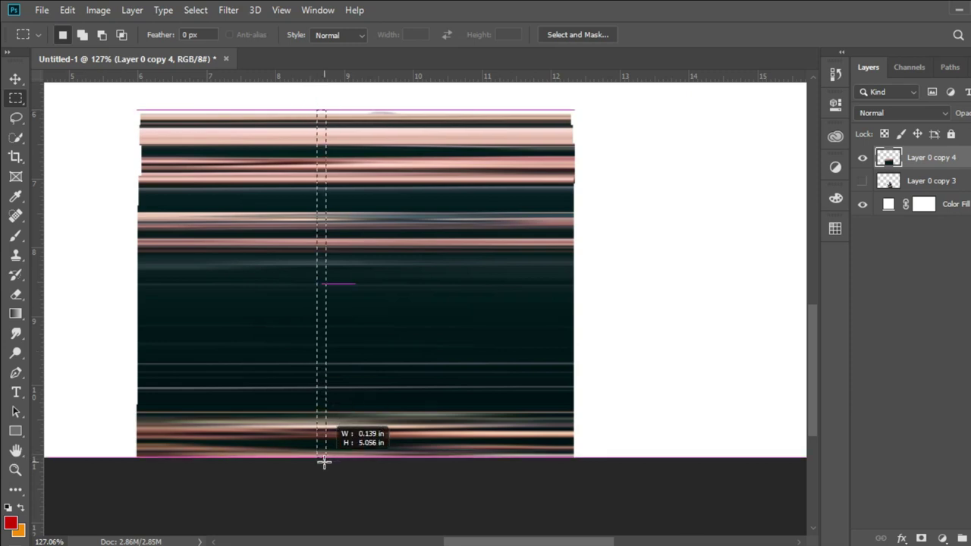
pyautogui.hotkey('ctrl', 't')
pyautogui.moveTo(325, 284); pyautogui.dragTo(772, 284)
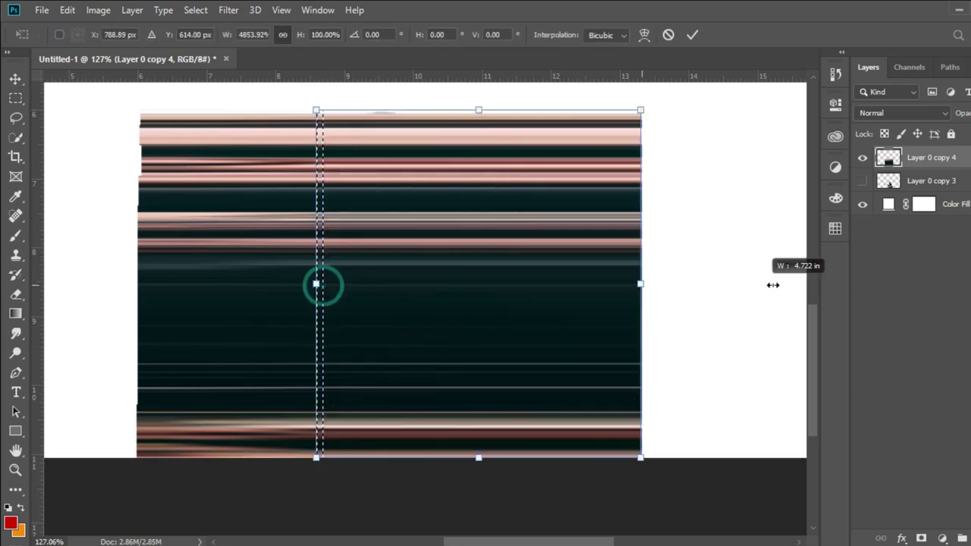
pyautogui.moveTo(317, 283); pyautogui.dragTo(72, 295)
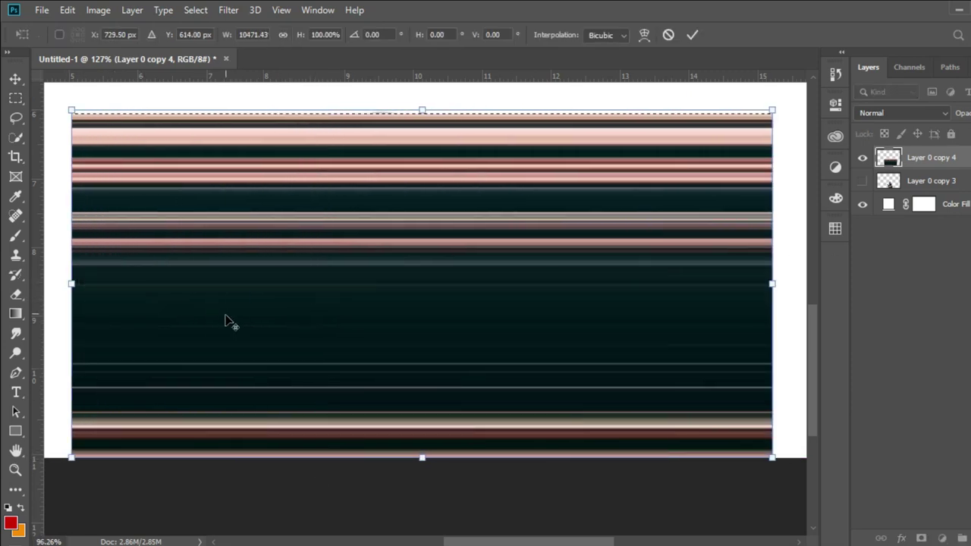
pyautogui.keyDown('alt'); pyautogui.scroll(-6, 227, 321); pyautogui.keyUp('alt')
pyautogui.press('Return')
pyautogui.hotkey('ctrl', 'd')
# Step: Copy the visible streaks to a new Layer 1, centre it and stretch it across the full canvas width
pyautogui.hotkey('ctrl', 'shift', 'alt', 'n')
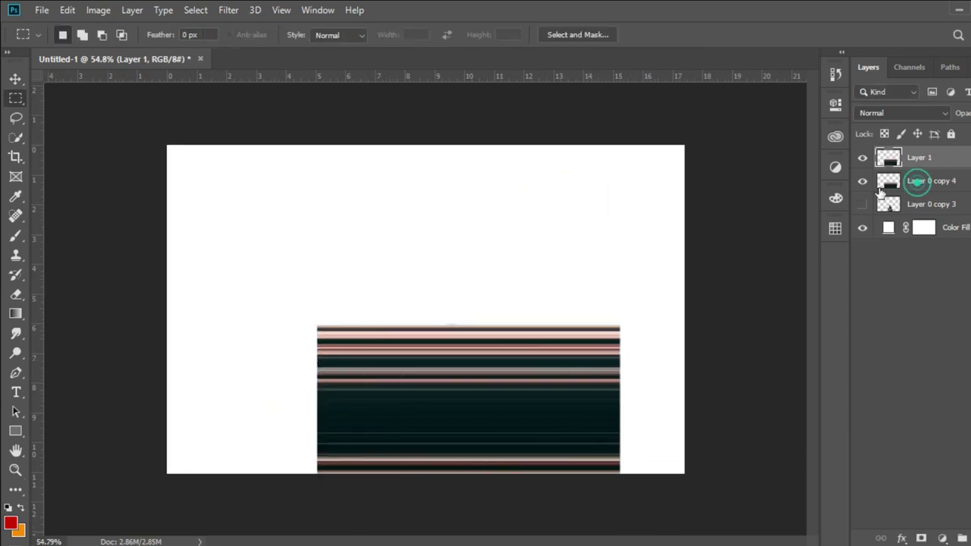
pyautogui.click(918, 181)
pyautogui.press('v')
pyautogui.moveTo(430, 346); pyautogui.dragTo(448, 310)
pyautogui.hotkey('ctrl', 't')
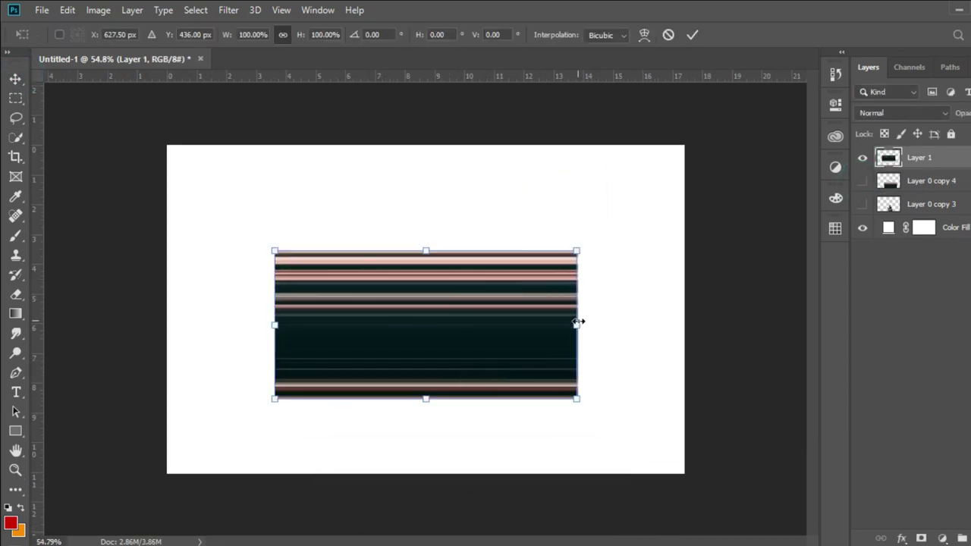
pyautogui.moveTo(578, 322); pyautogui.dragTo(733, 325)
pyautogui.moveTo(275, 325); pyautogui.dragTo(98, 327)
pyautogui.press('Return')
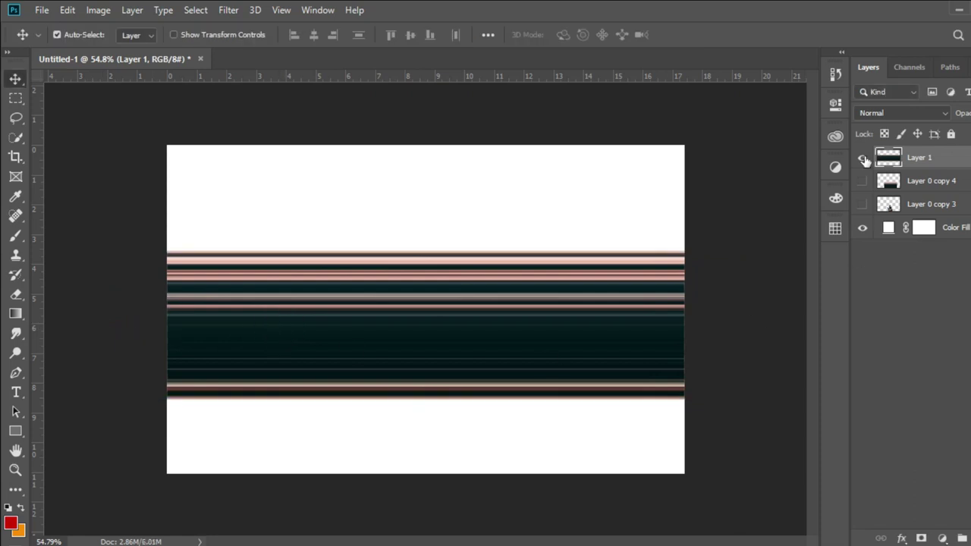
# Step: Hide the striped band and show and select the man-on-rock layer Layer 0 copy 3
pyautogui.click(863, 157)
pyautogui.click(863, 204)
pyautogui.click(920, 205)
# Step: Draw a red circle Ellipse 1 centred behind the man and show the striped band again
pyautogui.rightClick(15, 431)
pyautogui.click(66, 462)
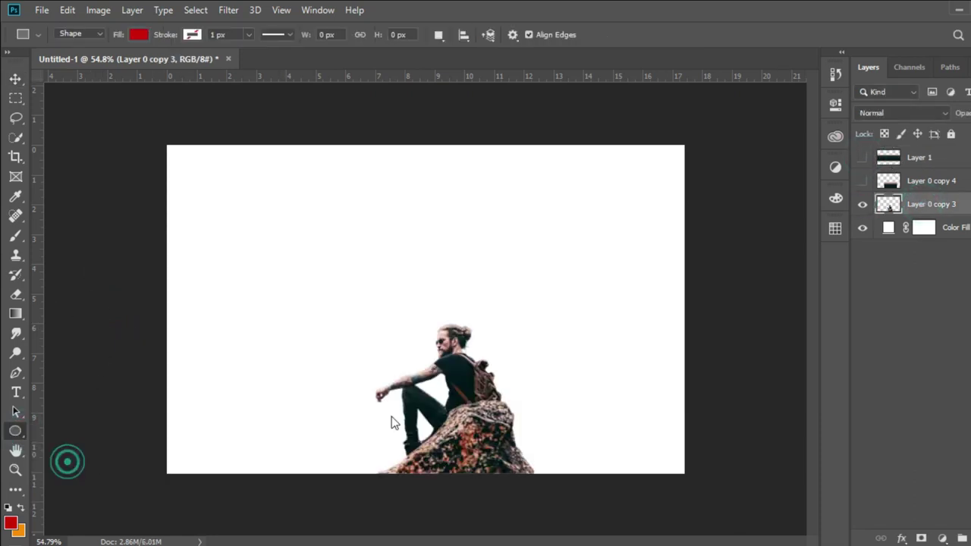
pyautogui.moveTo(353, 263); pyautogui.dragTo(584, 466)
pyautogui.click(15, 79)
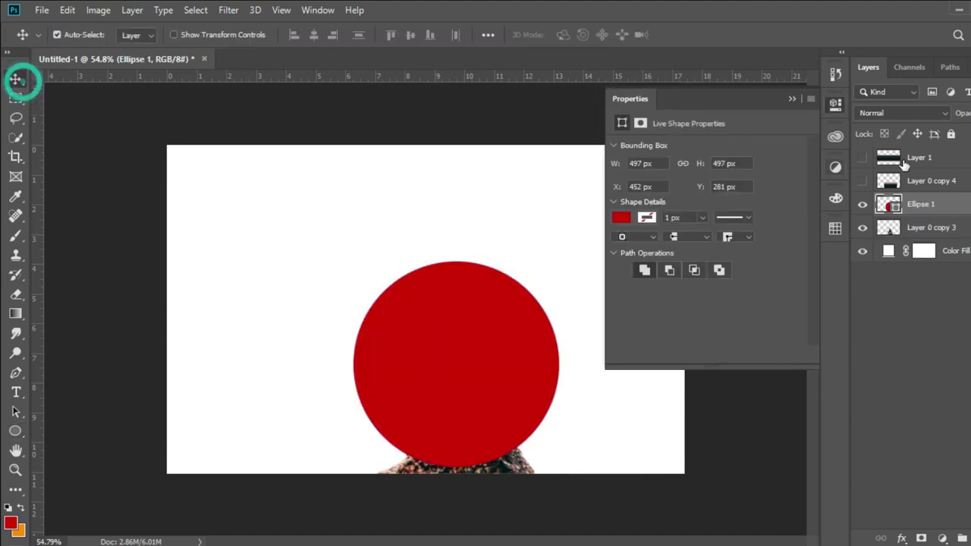
pyautogui.hotkey('ctrl', '[')
pyautogui.moveTo(531, 342); pyautogui.dragTo(512, 347)
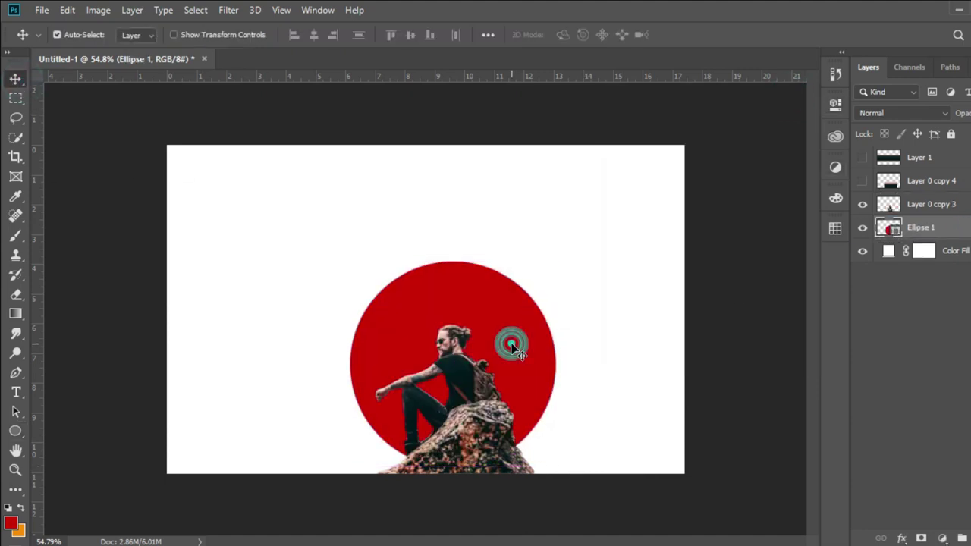
pyautogui.click(930, 159)
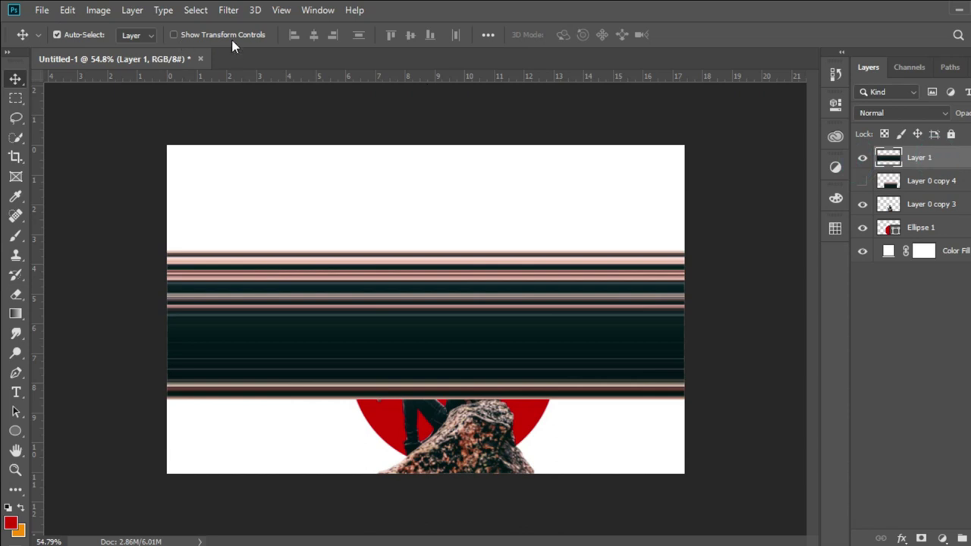
# Step: Apply the Polar Coordinates distortion filter to the striped band, Rectangular to Polar
pyautogui.click(229, 9)
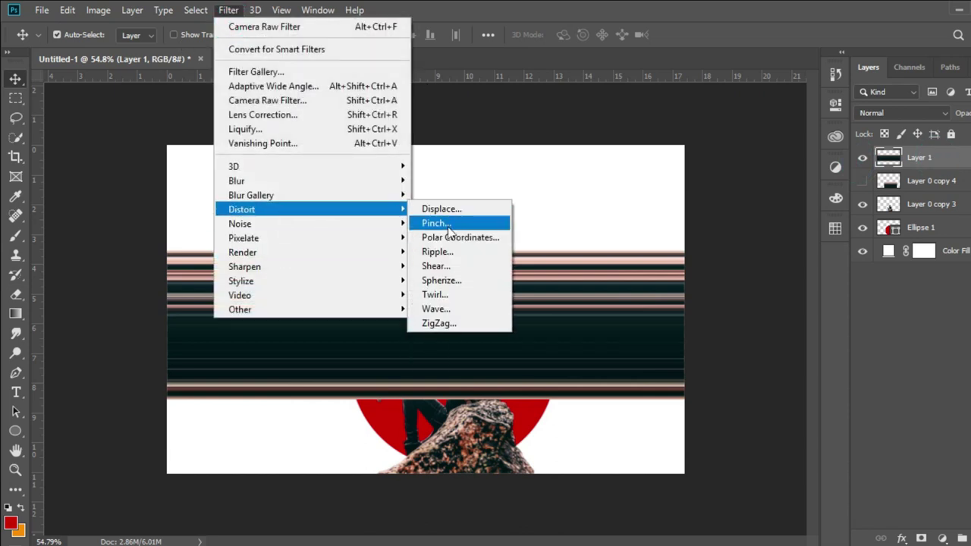
pyautogui.click(451, 238)
pyautogui.click(377, 314)
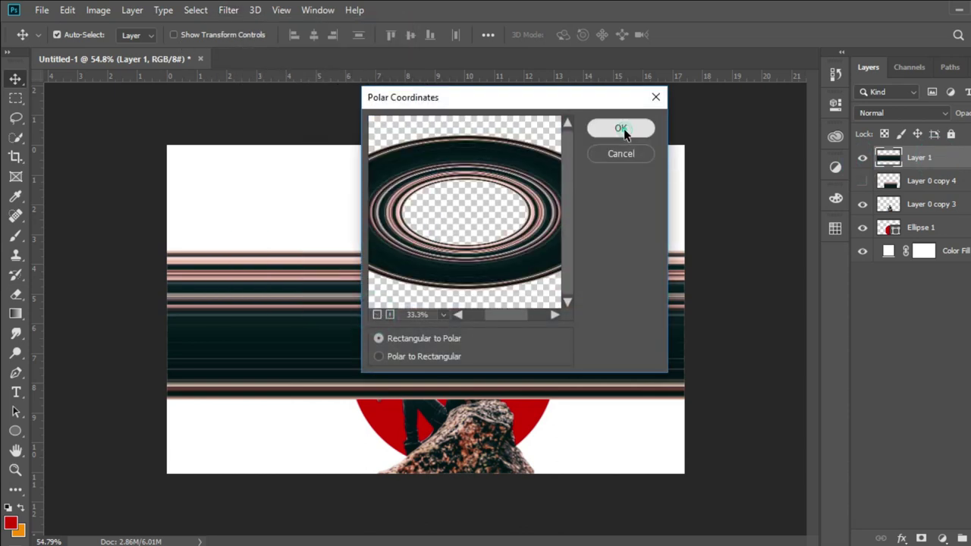
pyautogui.click(621, 128)
# Step: Resize and move the rings into a round circle framing the man
pyautogui.hotkey('ctrl', 't')
pyautogui.moveTo(661, 330); pyautogui.dragTo(555, 336)
pyautogui.moveTo(470, 320); pyautogui.dragTo(481, 336)
pyautogui.moveTo(190, 347); pyautogui.dragTo(349, 347)
pyautogui.moveTo(458, 220); pyautogui.dragTo(450, 262)
pyautogui.moveTo(457, 472); pyautogui.dragTo(456, 468)
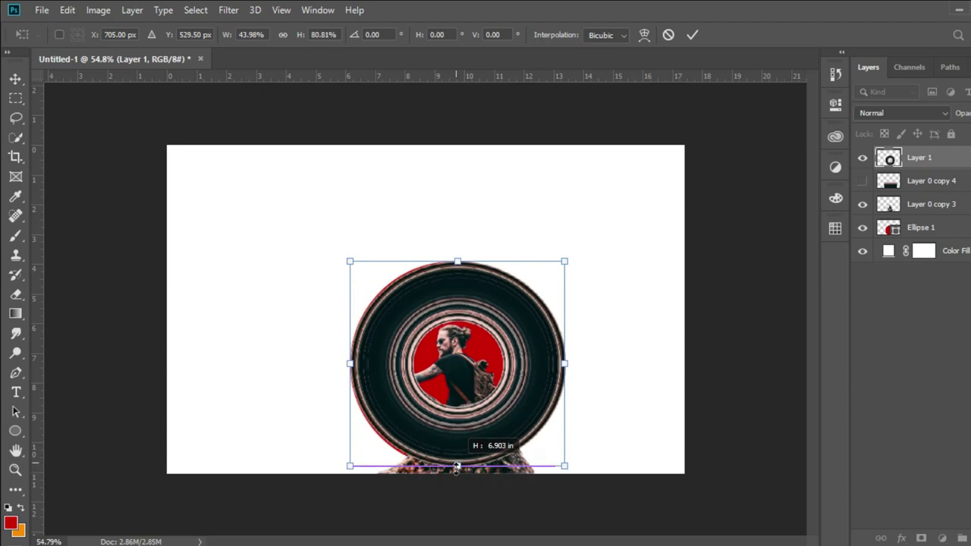
pyautogui.moveTo(564, 364); pyautogui.dragTo(554, 363)
# Step: Commit the ring size, hide the red circle, and move the rings below the man layer
pyautogui.press('Return')
pyautogui.scroll(3, 531, 377)
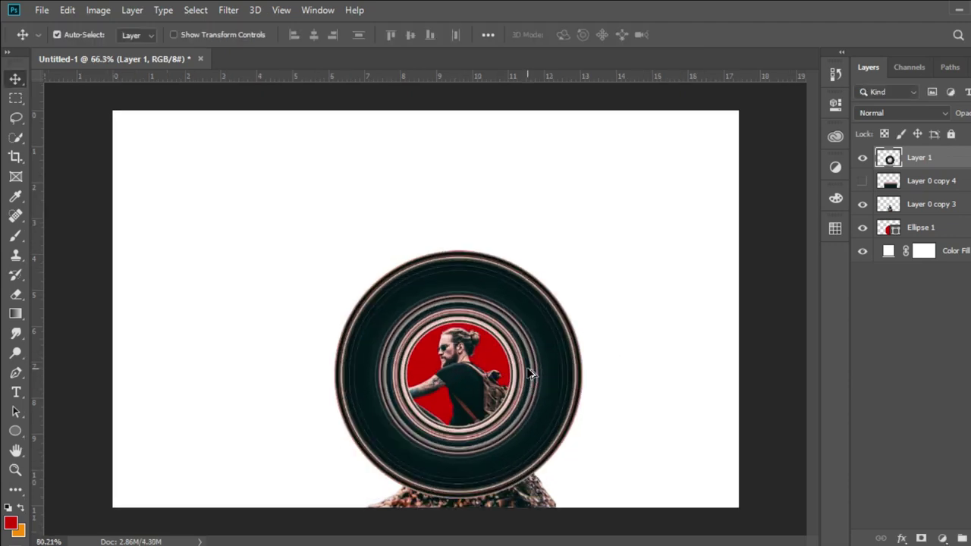
pyautogui.scroll(2, 531, 377)
pyautogui.click(860, 229)
pyautogui.moveTo(931, 161); pyautogui.dragTo(933, 217)
# Step: Duplicate the ring layer as Layer 1 copy
pyautogui.scroll(-2, 595, 297)
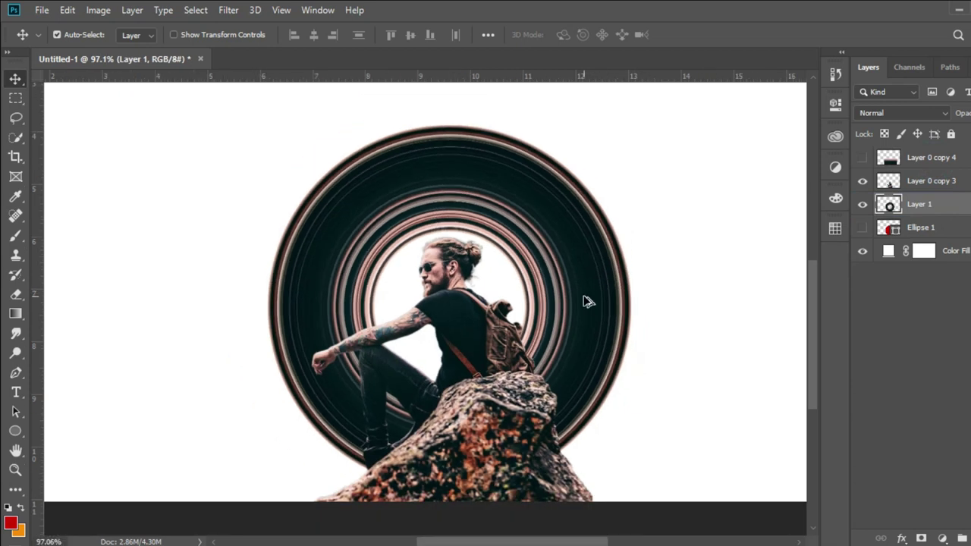
pyautogui.scroll(-2, 585, 299)
pyautogui.scroll(3, 539, 376)
pyautogui.scroll(1, 539, 376)
pyautogui.scroll(1, 538, 375)
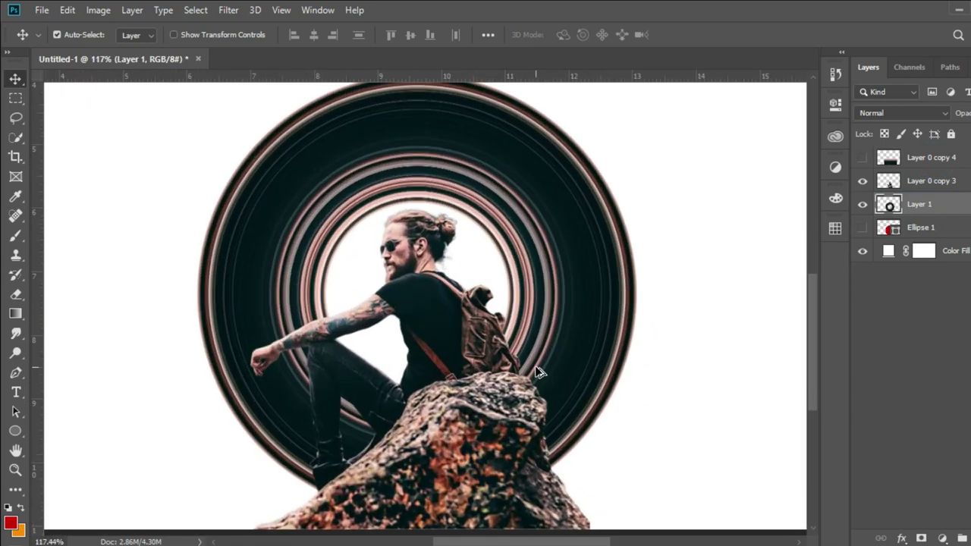
pyautogui.hotkey('ctrl', 'j')
# Step: Scale the ring copy down to about 44 percent inside the original ring
pyautogui.hotkey('ctrl', 't')
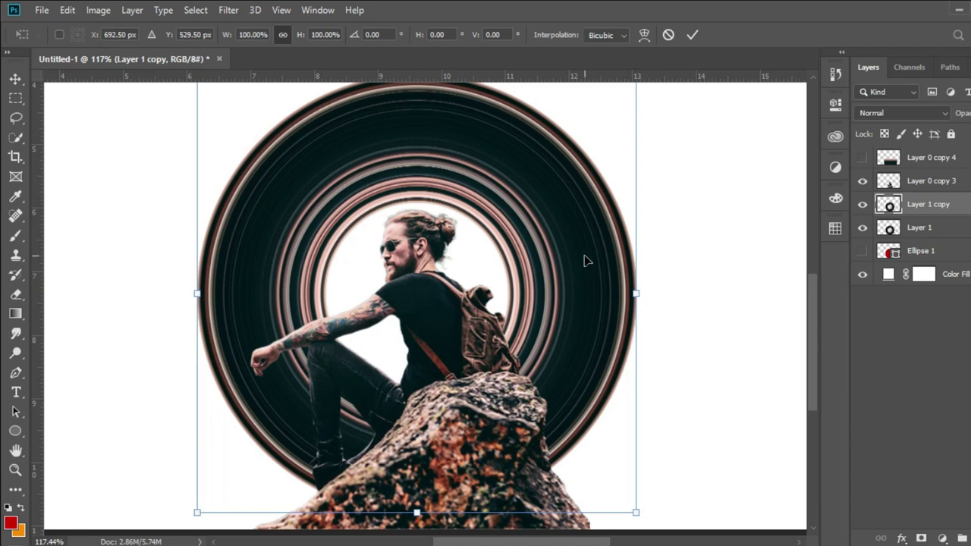
pyautogui.scroll(-3, 588, 258)
pyautogui.moveTo(587, 250); pyautogui.dragTo(519, 320)
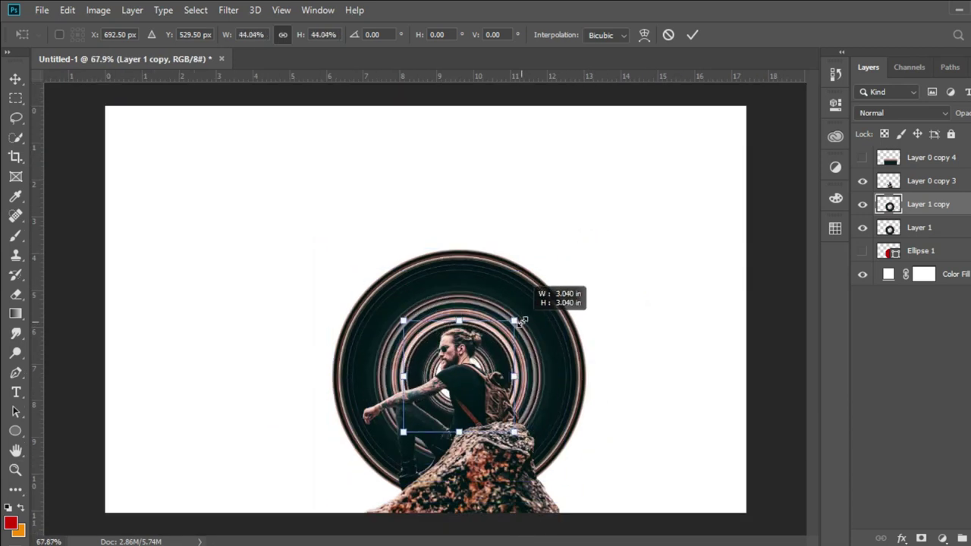
pyautogui.press('Return')
pyautogui.scroll(5, 507, 354)
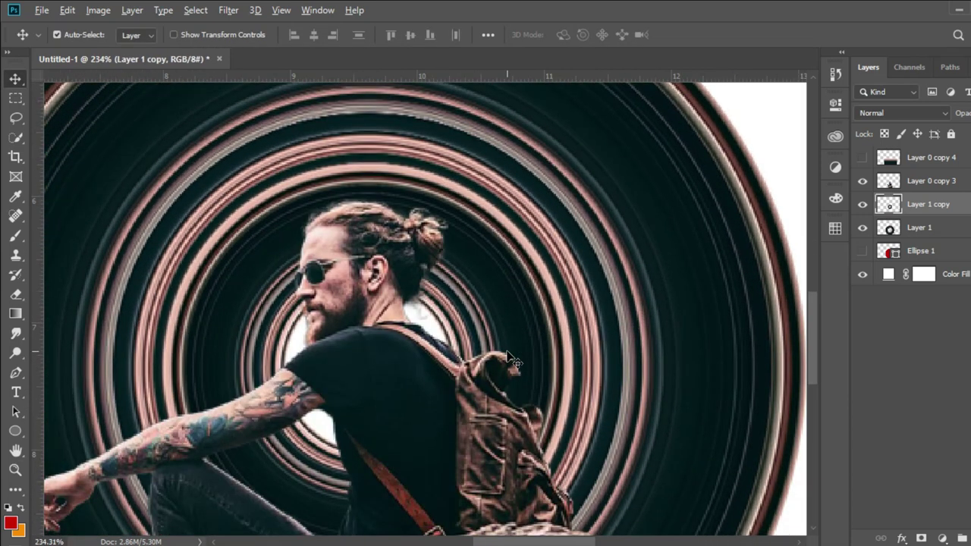
# Step: Duplicate the rings again and shrink the copy into an innermost ring
pyautogui.hotkey('ctrl', 'j')
pyautogui.hotkey('ctrl', 't')
pyautogui.moveTo(547, 228); pyautogui.dragTo(480, 276)
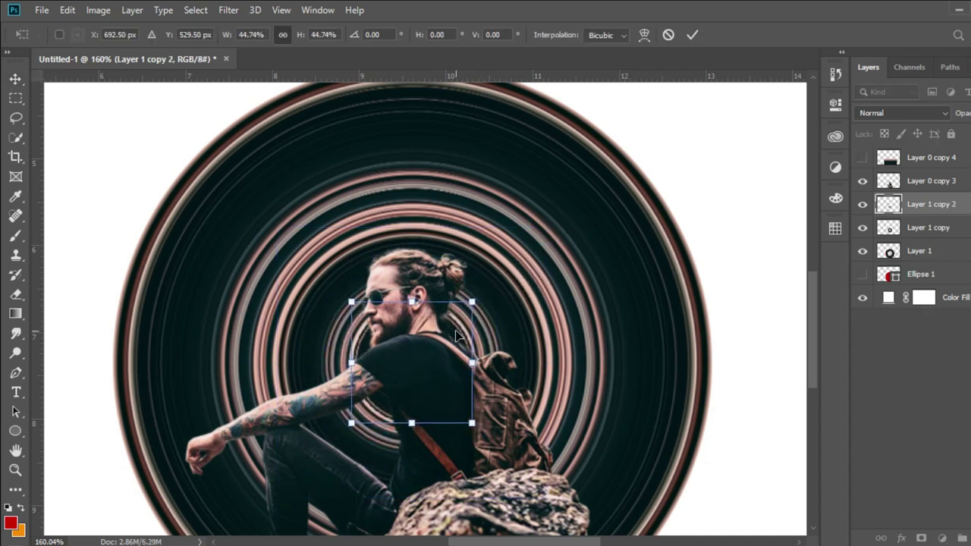
pyautogui.press('Return')
pyautogui.scroll(-3, 455, 345)
# Step: Group the three ring layers and name the group 'circle'
pyautogui.keyDown('shift'); pyautogui.click(943, 250); pyautogui.keyUp('shift')
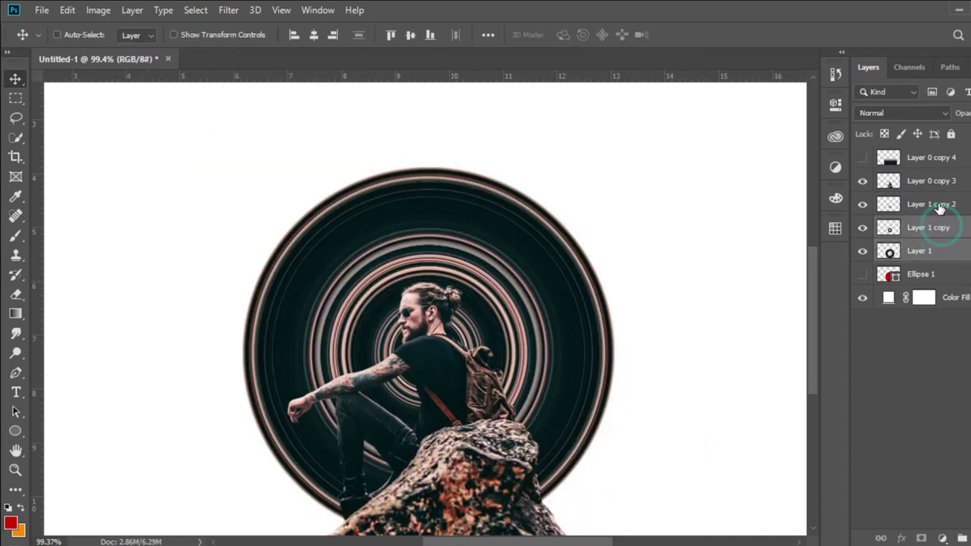
pyautogui.click(962, 538)
pyautogui.doubleClick(931, 202)
pyautogui.write('circle')
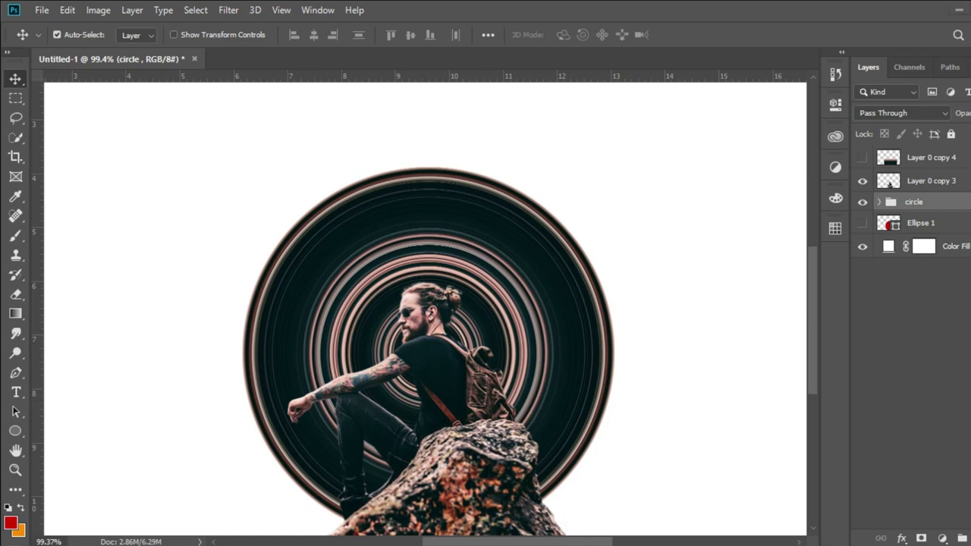
pyautogui.scroll(-2, 478, 352)
pyautogui.scroll(-1, 478, 353)
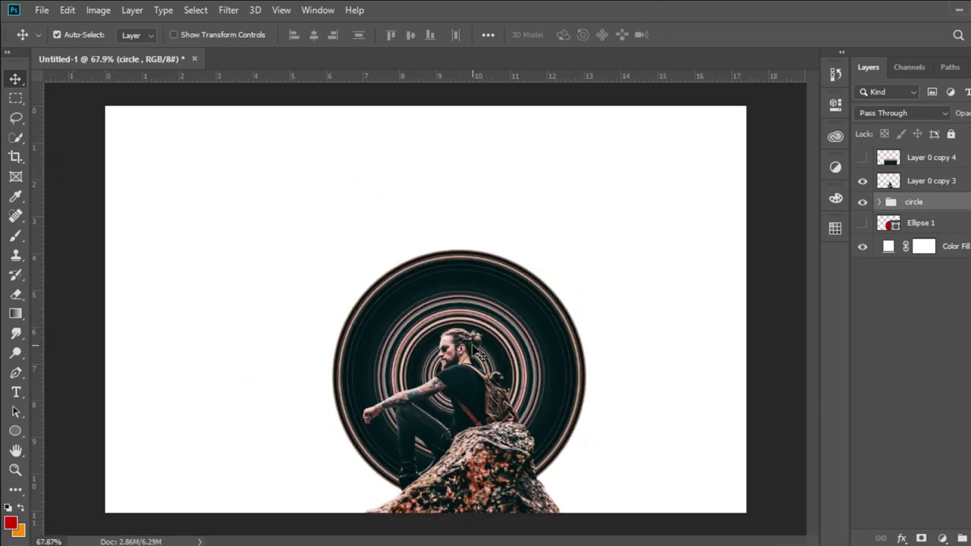
pyautogui.scroll(2, 471, 346)
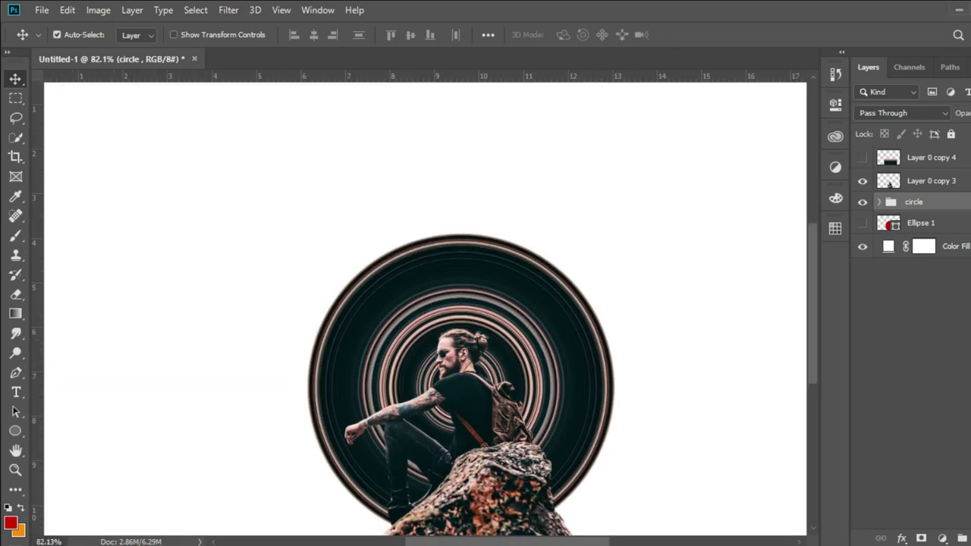
pyautogui.scroll(-2, 417, 308)
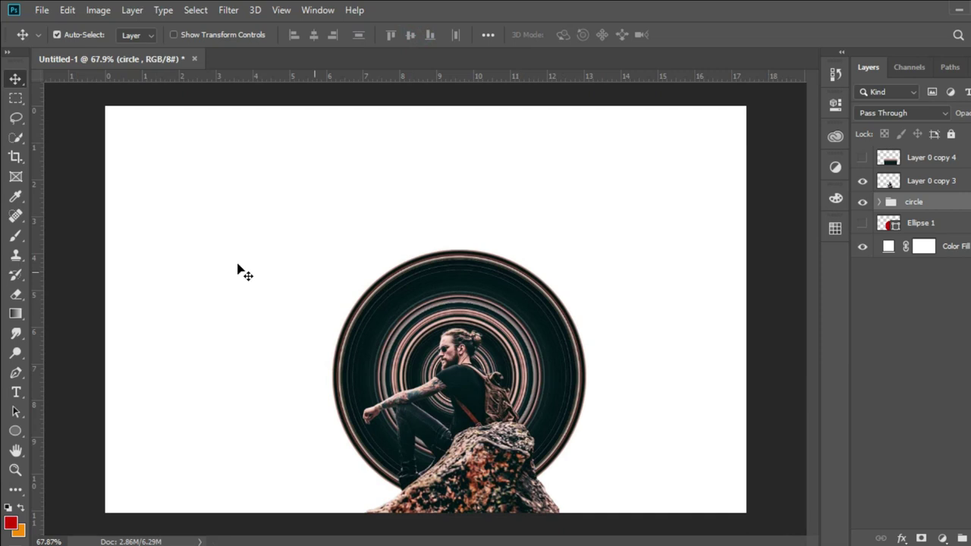
pyautogui.scroll(2, 462, 316)
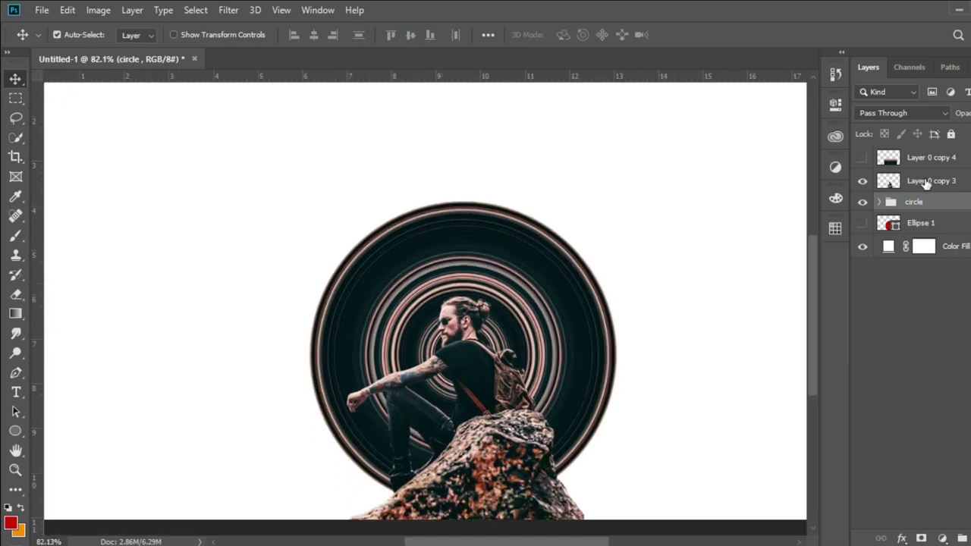
# Step: Merge the circle group and add a new Layer 1 clipped to it
pyautogui.rightClick(934, 212)
pyautogui.click(808, 479)
pyautogui.hotkey('ctrl', 'shift', 'alt', 'n')
pyautogui.rightClick(954, 210)
pyautogui.click(856, 283)
# Step: Paint soft black brush strokes over the right side of the circle
pyautogui.press('b')
pyautogui.click(10, 523)
pyautogui.click(633, 454)
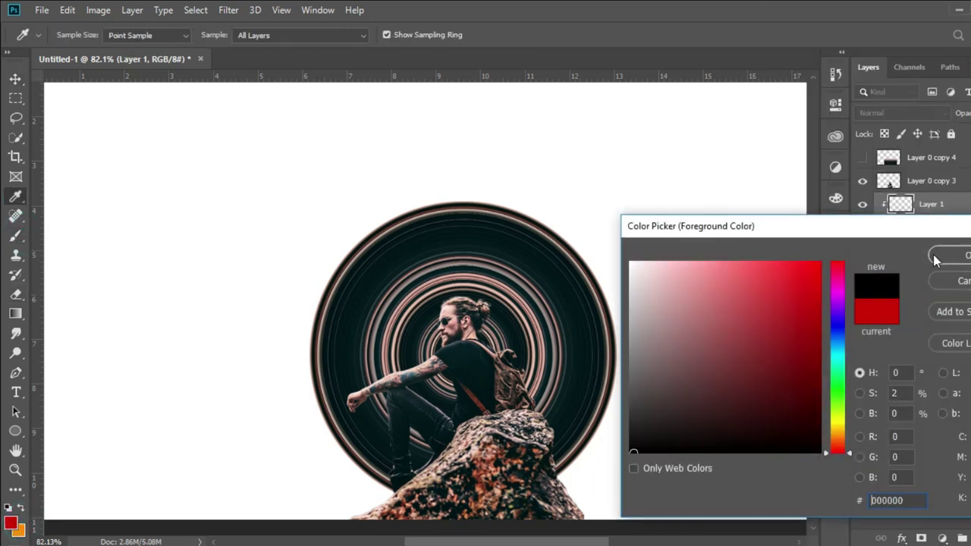
pyautogui.press('Return')
pyautogui.rightClick(493, 366)
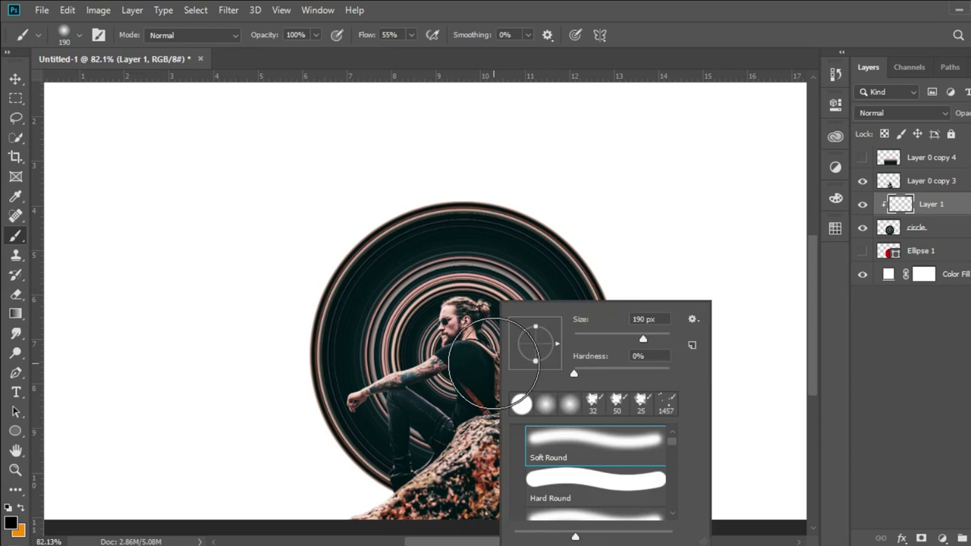
pyautogui.click(489, 352)
pyautogui.moveTo(531, 341); pyautogui.dragTo(591, 455)
pyautogui.moveTo(500, 349); pyautogui.dragTo(599, 425)
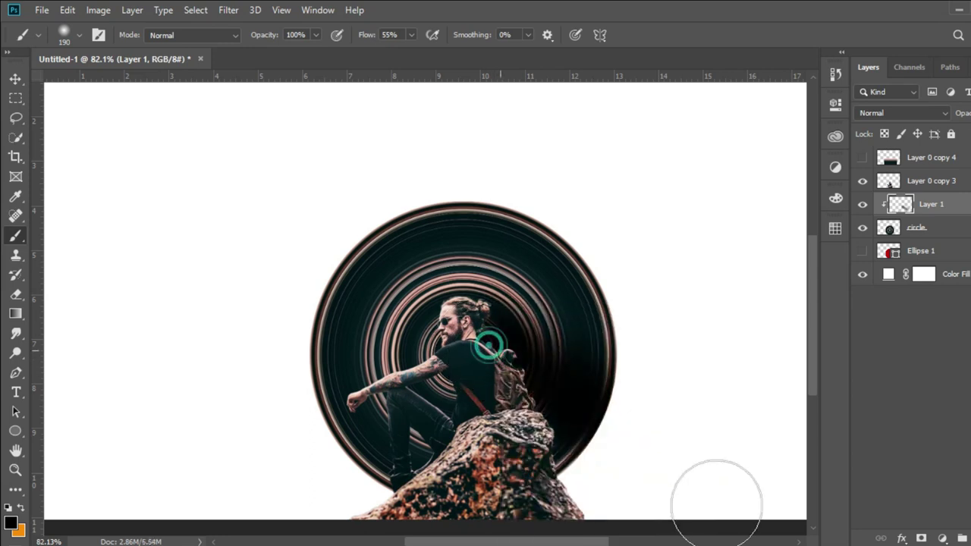
# Step: With an 88 px brush, rework the shading beside the man's head and back
pyautogui.rightClick(531, 471)
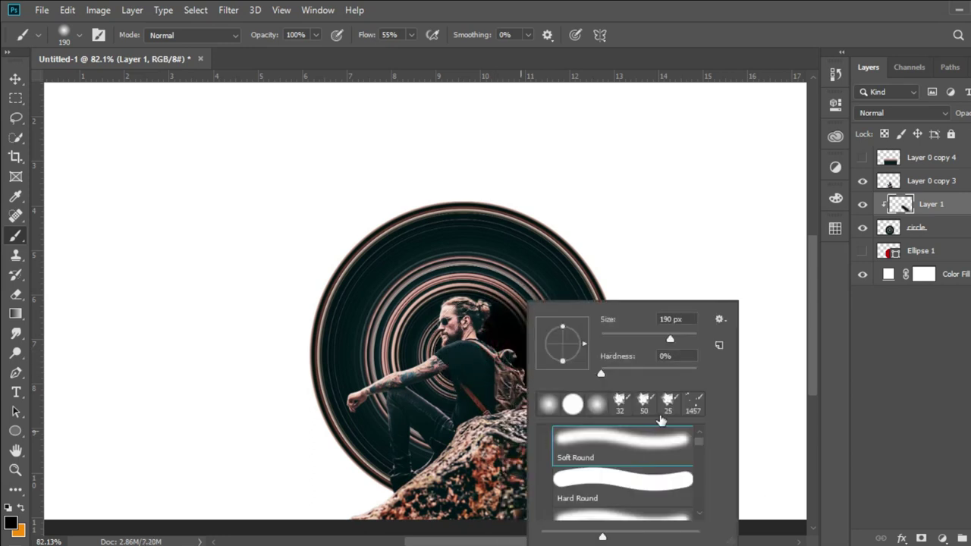
pyautogui.click(370, 414)
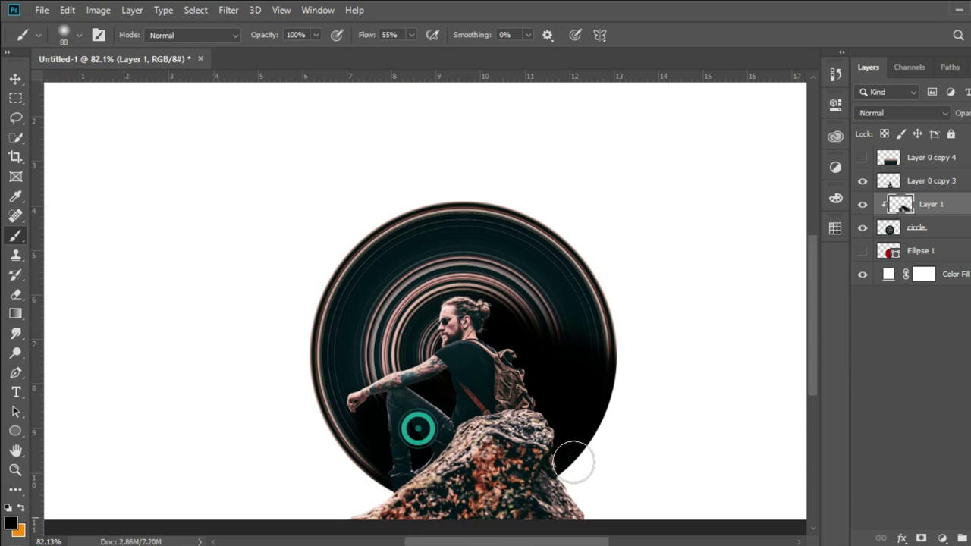
pyautogui.moveTo(523, 303); pyautogui.dragTo(584, 440)
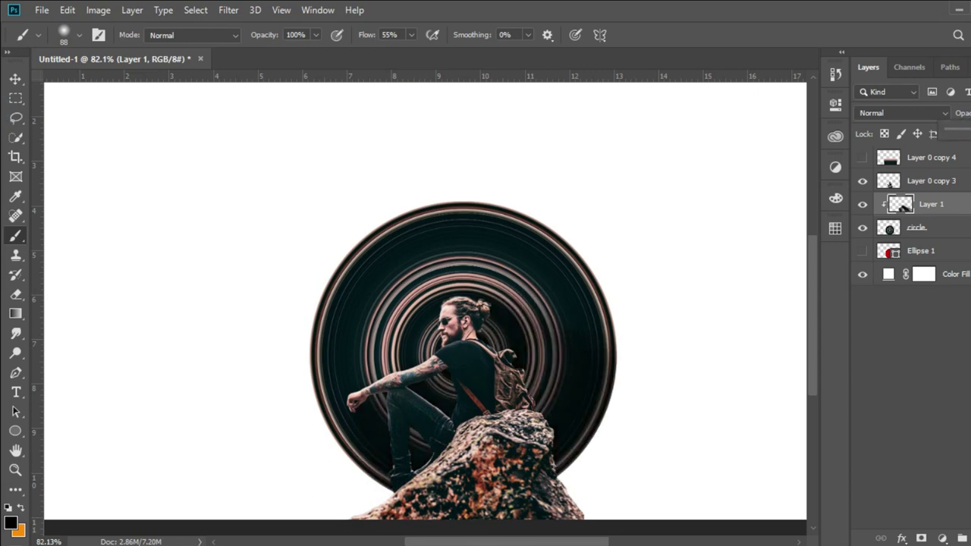
# Step: Add a new layer clipped to the ring circle and load a 495 px white brush
pyautogui.click(948, 225)
pyautogui.hotkey('ctrl', 'shift', 'alt', 'n')
pyautogui.moveTo(931, 227); pyautogui.dragTo(932, 199)
pyautogui.scroll(-3, 57, 491)
pyautogui.click(19, 531)
pyautogui.click(275, 331)
pyautogui.click(939, 251)
pyautogui.click(21, 507)
pyautogui.rightClick(296, 302)
pyautogui.moveTo(446, 334); pyautogui.dragTo(460, 343)
pyautogui.click(705, 22)
# Step: Add Layer 3 clipped to the man's cutout and paint white over his legs and arm
pyautogui.scroll(3, 467, 342)
pyautogui.scroll(-1, 551, 418)
pyautogui.scroll(-1, 554, 420)
pyautogui.scroll(-1, 561, 421)
pyautogui.scroll(4, 546, 424)
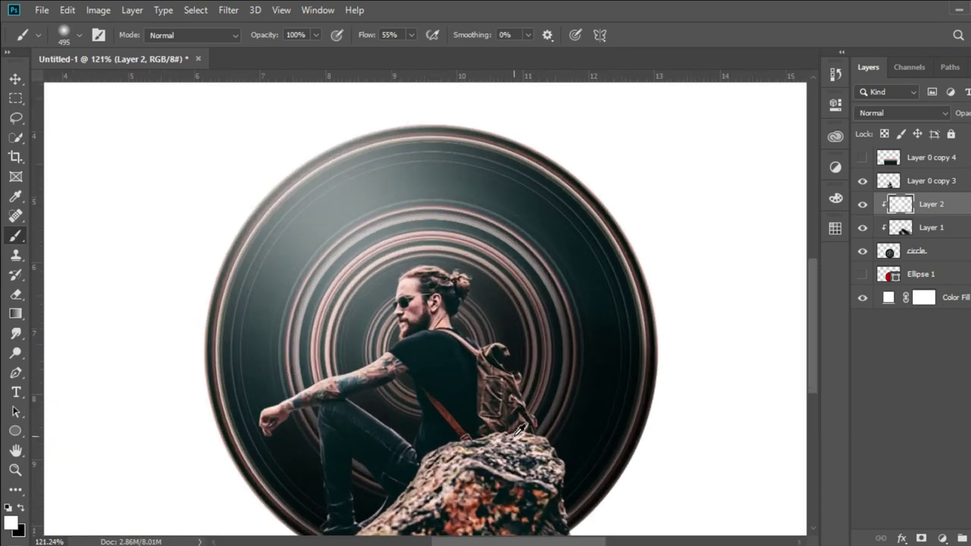
pyautogui.click(940, 188)
pyautogui.hotkey('ctrl', 'shift', 'alt', 'n')
pyautogui.rightClick(932, 181)
pyautogui.click(811, 292)
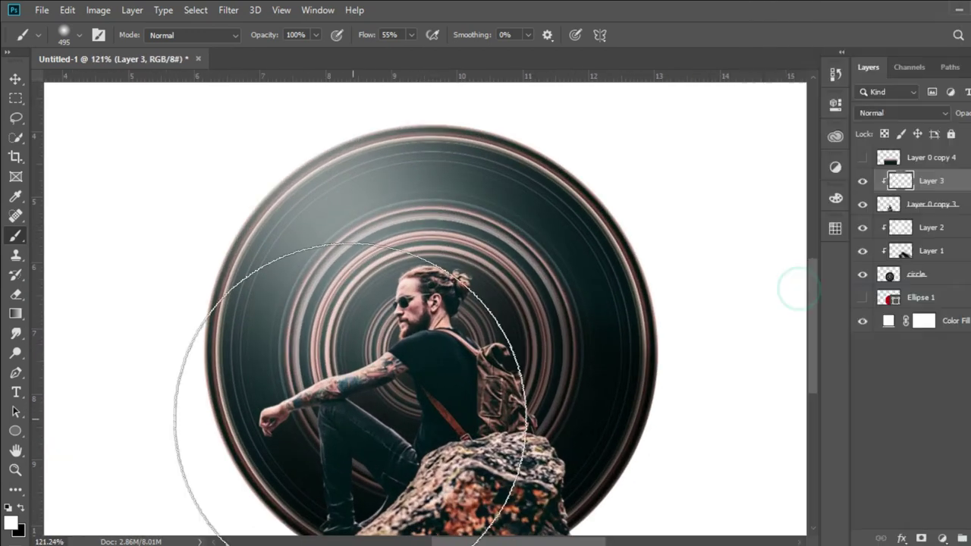
pyautogui.scroll(-2, 318, 402)
pyautogui.moveTo(303, 390); pyautogui.dragTo(324, 325)
# Step: Brush white light at 133 px over the man's arm, torso and face
pyautogui.rightClick(366, 299)
pyautogui.write('133')
pyautogui.press('Return')
pyautogui.moveTo(449, 381); pyautogui.dragTo(361, 473)
pyautogui.moveTo(445, 341); pyautogui.dragTo(403, 448)
pyautogui.scroll(5, 440, 402)
pyautogui.scroll(2, 295, 459)
# Step: Set Layer 3's blend mode to Overlay
pyautogui.click(901, 112)
pyautogui.click(862, 160)
pyautogui.press('Down')
pyautogui.press('Down')
pyautogui.press('Down')
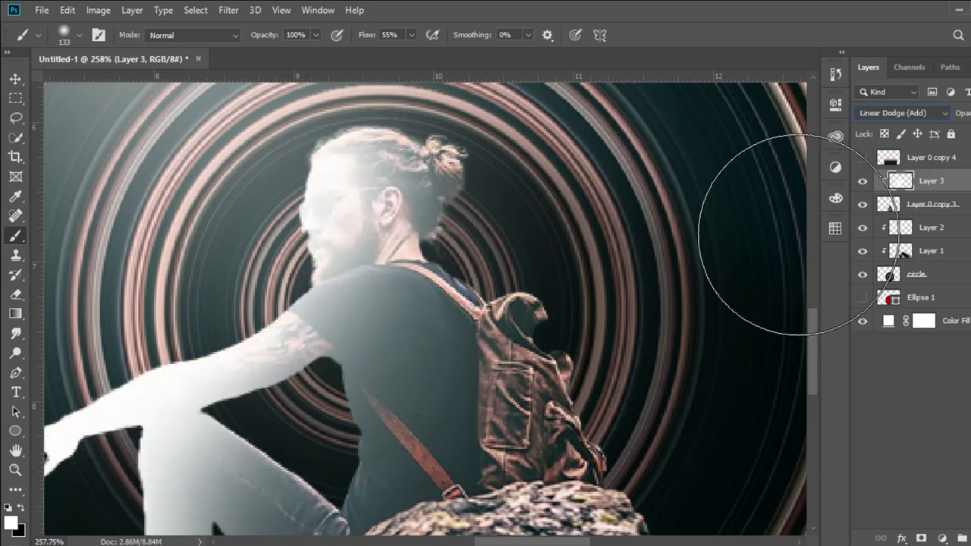
pyautogui.press('Down')
pyautogui.press('Down')
# Step: Fit the whole image in view and add a new Layer 4 above Layer 3
pyautogui.click(962, 113)
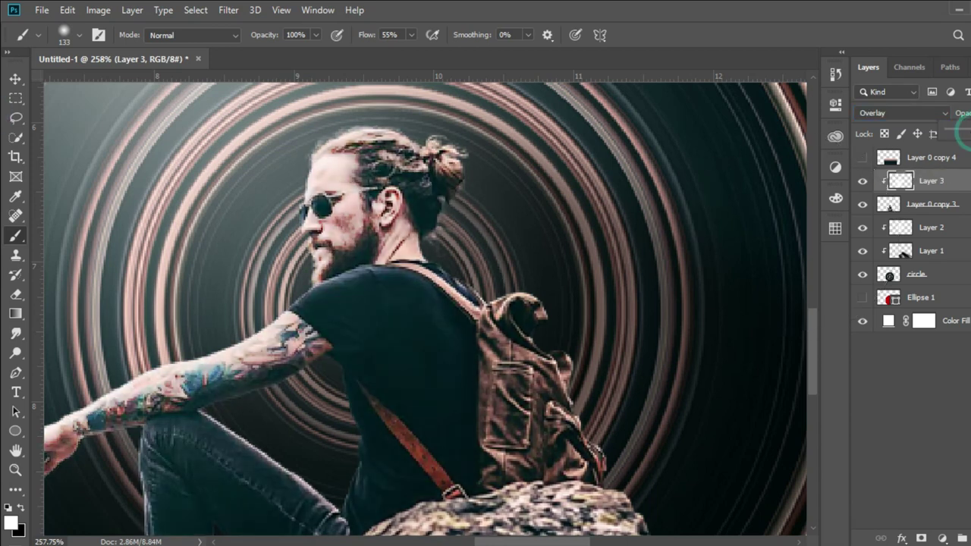
pyautogui.scroll(-3, 804, 205)
pyautogui.click(861, 182)
pyautogui.click(862, 182)
pyautogui.hotkey('ctrl', '0')
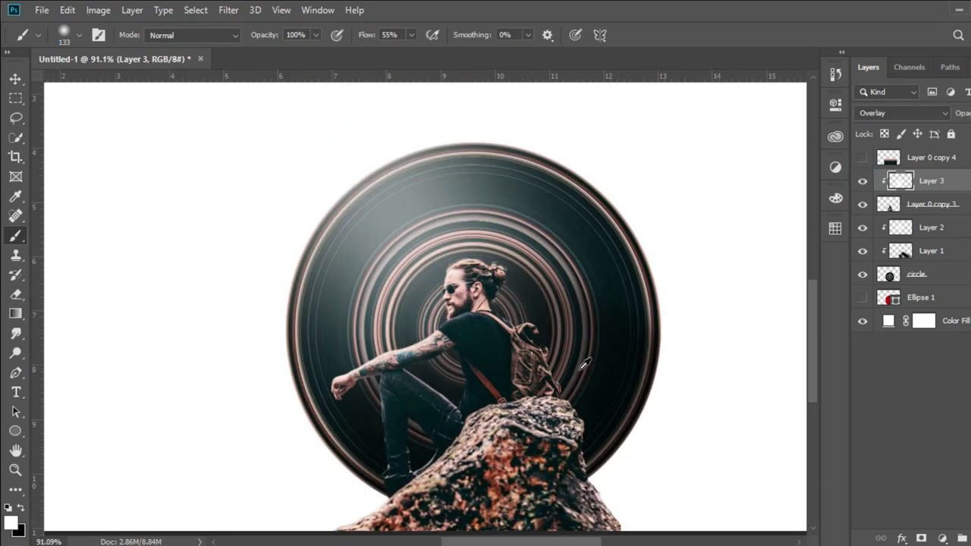
pyautogui.hotkey('ctrl', 'shift', 'alt', 'n')
pyautogui.rightClick(926, 191)
# Step: Clip Layer 4 and paint dark shading over the backpack and the top of the rock
pyautogui.click(759, 288)
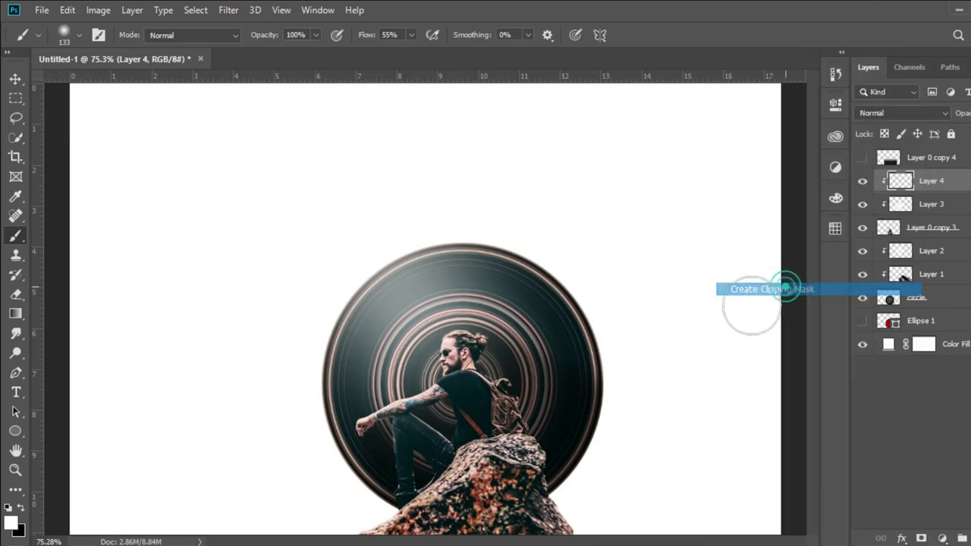
pyautogui.scroll(-2, 585, 417)
pyautogui.scroll(3, 522, 400)
pyautogui.moveTo(494, 334); pyautogui.dragTo(397, 472)
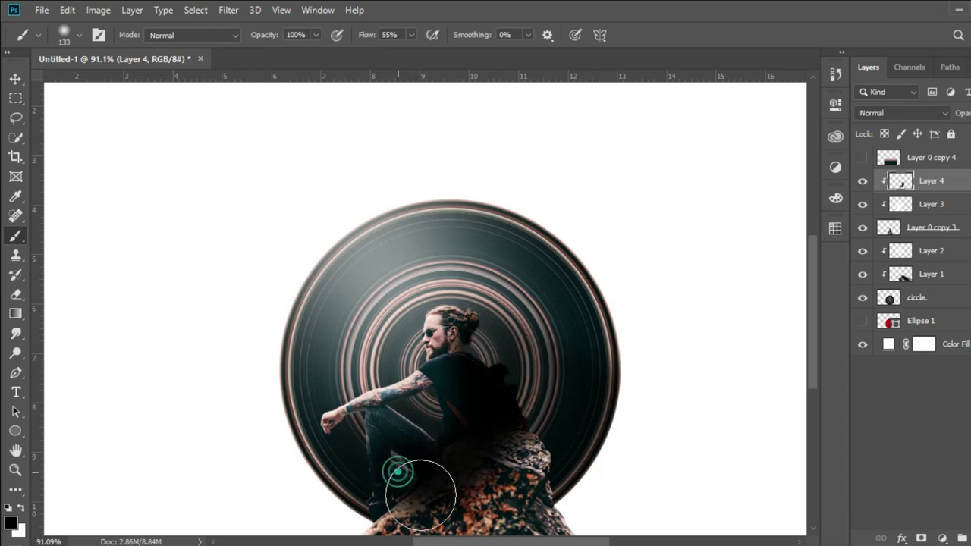
pyautogui.click(420, 495)
# Step: Set Layer 4's blend mode to Soft Light
pyautogui.click(917, 114)
pyautogui.click(882, 137)
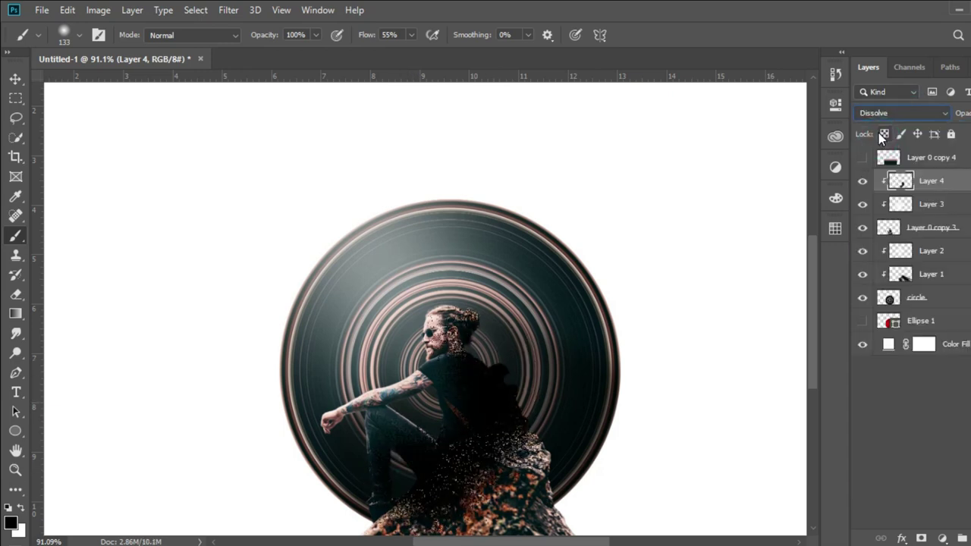
pyautogui.press('Down')
pyautogui.press('Down')
pyautogui.press('Down')
pyautogui.press('Down')
pyautogui.press('Down')
pyautogui.press('Down')
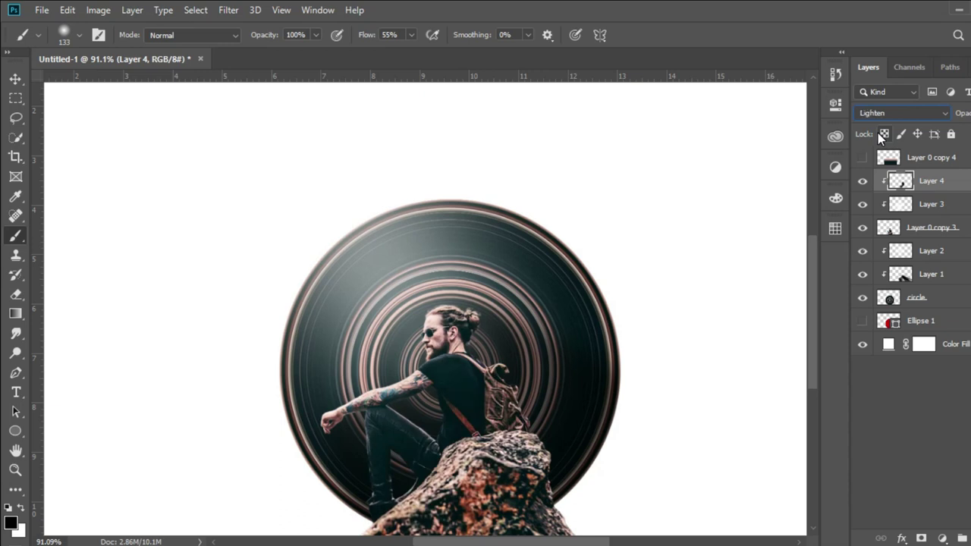
pyautogui.press('Down')
pyautogui.press('Down')
pyautogui.press('Down')
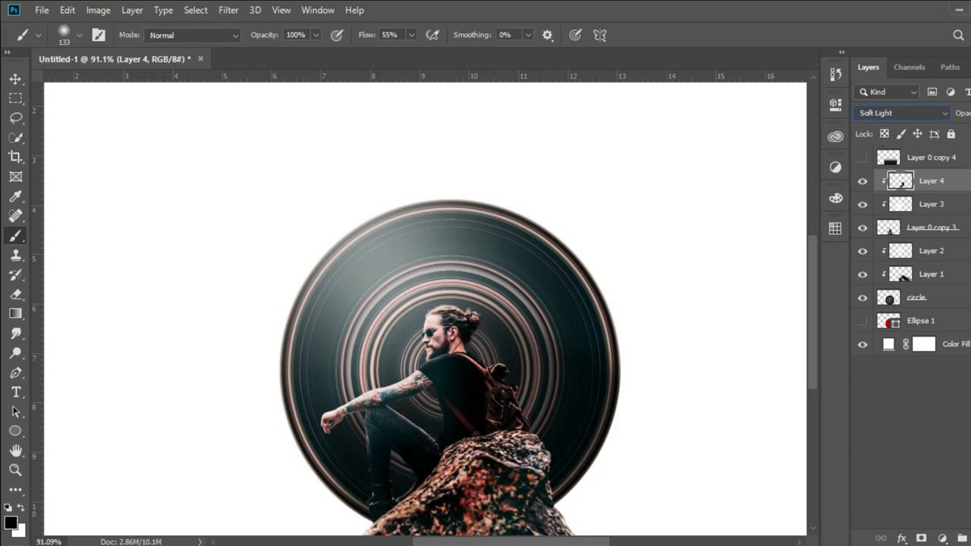
pyautogui.scroll(-3, 566, 349)
pyautogui.scroll(-2, 581, 348)
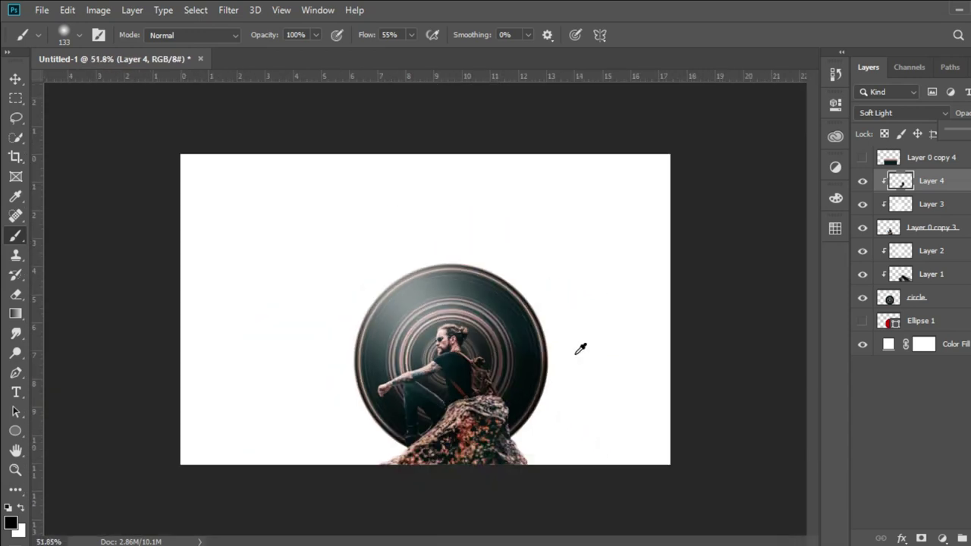
# Step: Move the man and circle layers together slightly to the left
pyautogui.keyDown('shift'); pyautogui.click(935, 305); pyautogui.keyUp('shift')
pyautogui.hotkey('ctrl', 't')
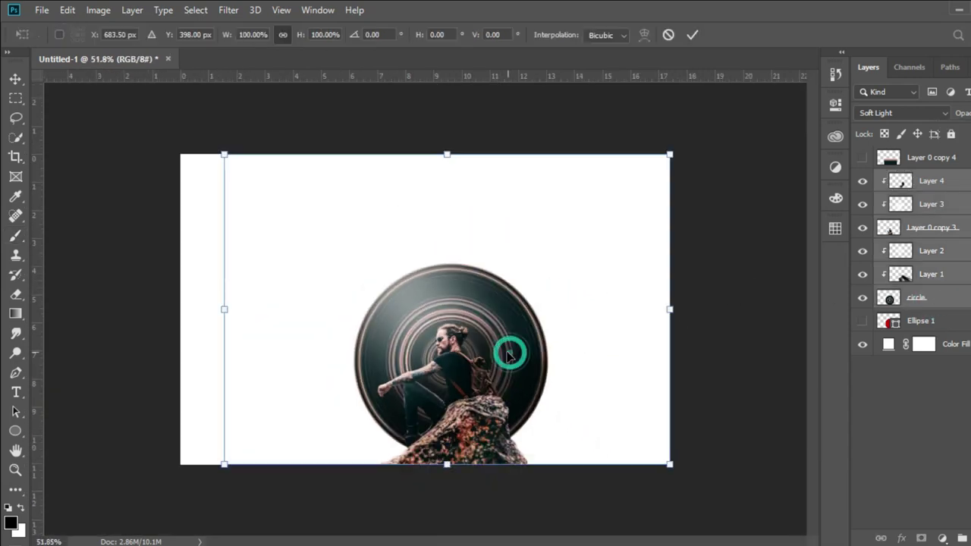
pyautogui.moveTo(512, 410); pyautogui.dragTo(503, 410)
pyautogui.press('Return')
# Step: Change the Color Fill 1 background to a dark teal (#2d3a41) sampled from the artwork
pyautogui.click(910, 321)
pyautogui.click(888, 344)
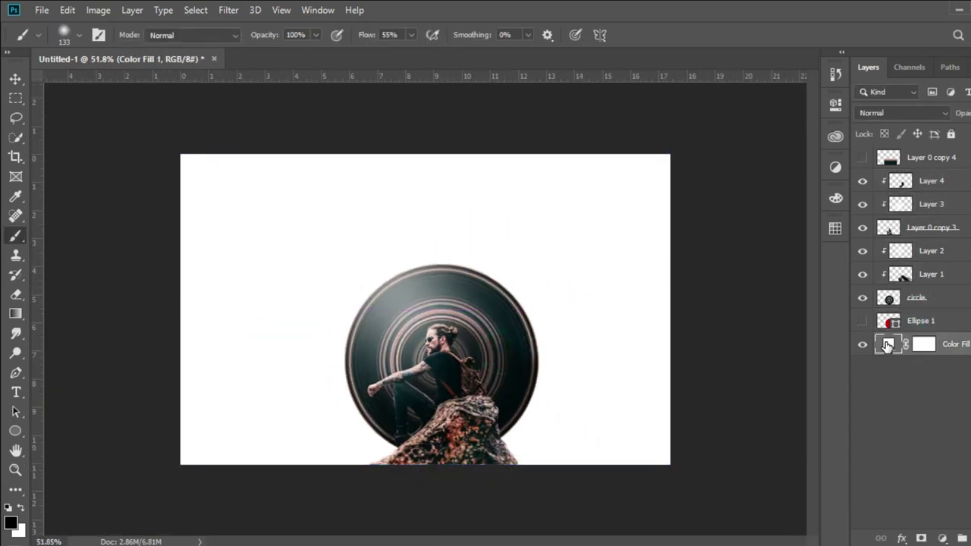
pyautogui.doubleClick(889, 344)
pyautogui.click(462, 296)
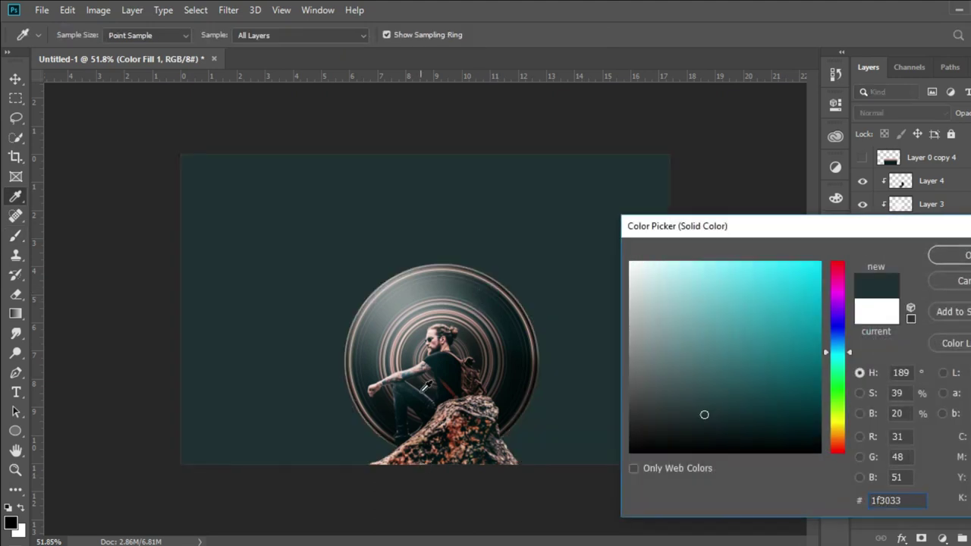
pyautogui.click(437, 333)
pyautogui.moveTo(496, 316); pyautogui.dragTo(474, 301)
pyautogui.click(474, 301)
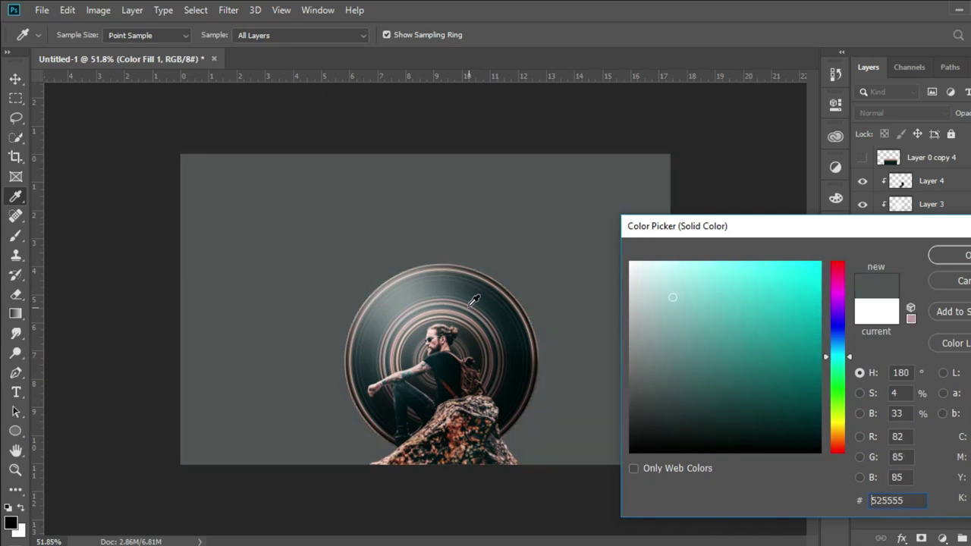
pyautogui.moveTo(586, 361)
pyautogui.mouseDown()
pyautogui.moveTo(513, 341)
pyautogui.moveTo(526, 256)
pyautogui.moveTo(521, 322)
pyautogui.mouseUp()
# Step: Confirm the teal fill and paint a 448 px soft white glow on a new Layer 5
pyautogui.click(948, 256)
pyautogui.press('b')
pyautogui.hotkey('ctrl', 'shift', 'alt', 'n')
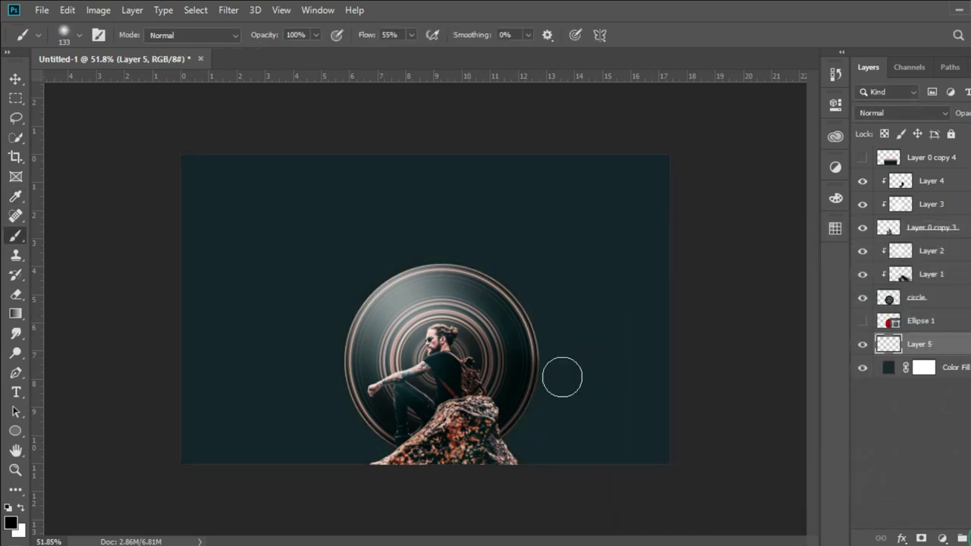
pyautogui.rightClick(577, 277)
pyautogui.moveTo(576, 277); pyautogui.dragTo(602, 267)
pyautogui.rightClick(516, 334)
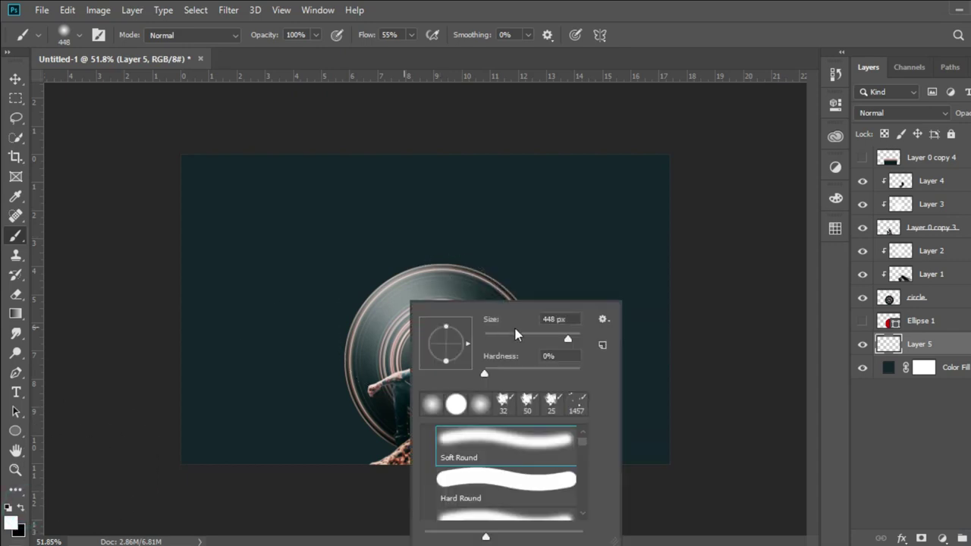
pyautogui.press('Return')
pyautogui.click(438, 353)
# Step: Scale the glow up around the ring circle
pyautogui.hotkey('ctrl', 't')
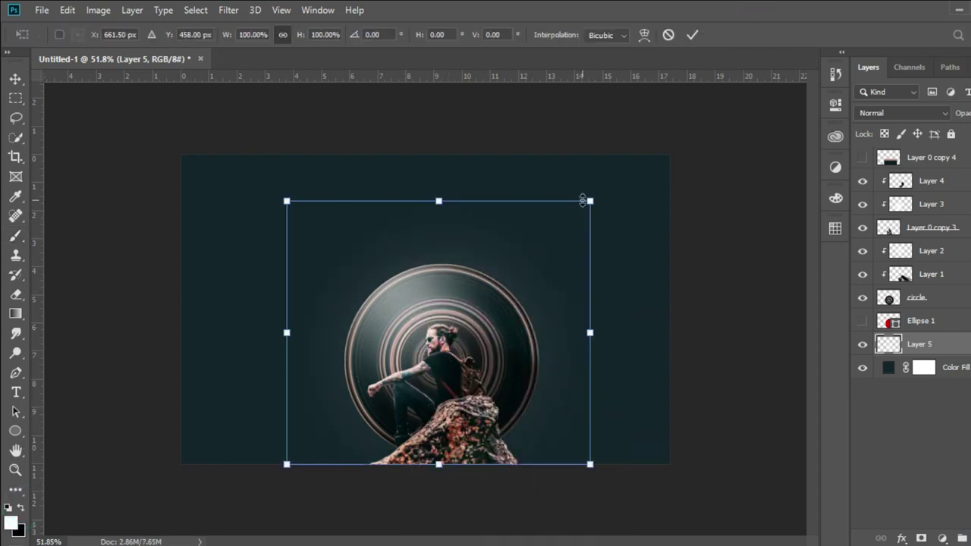
pyautogui.moveTo(589, 200); pyautogui.dragTo(728, 86)
pyautogui.press('Return')
pyautogui.press('v')
pyautogui.click(331, 358)
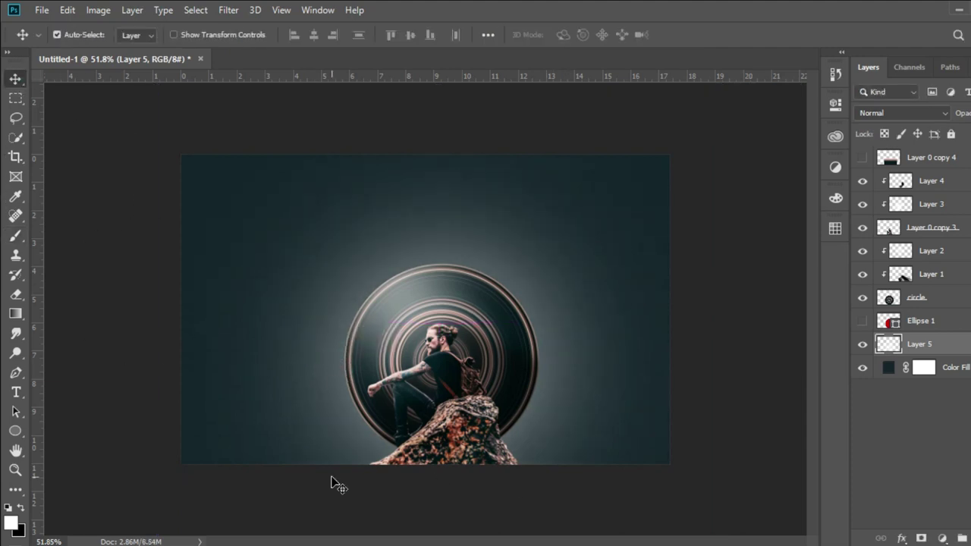